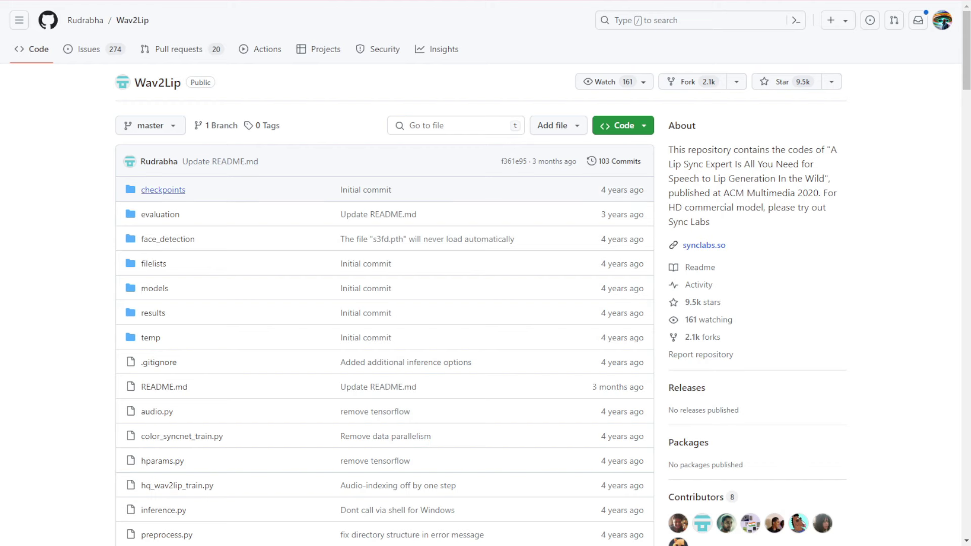
{"action": "scroll", "coordinate": [385, 342], "scroll_direction": "down", "scroll_amount": 2}
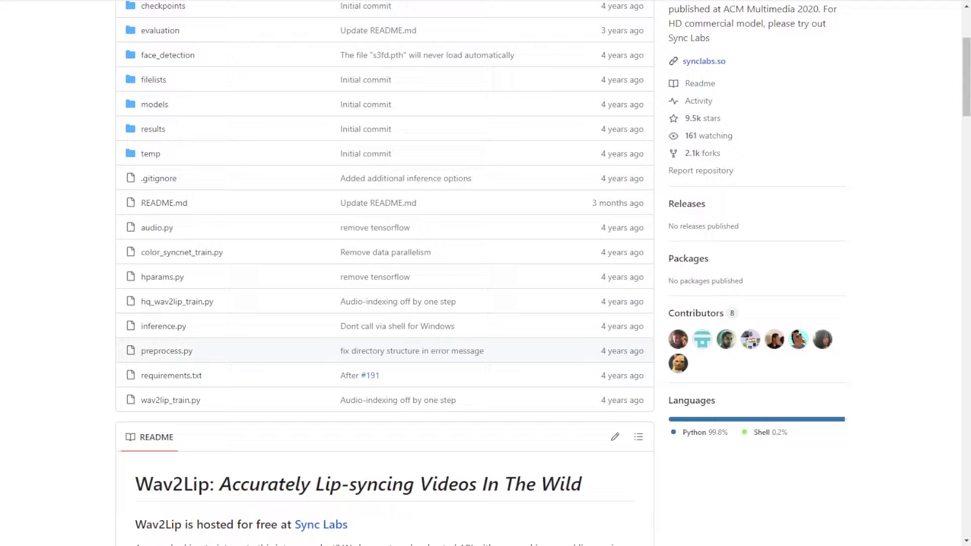
{"action": "scroll", "coordinate": [385, 342], "scroll_direction": "down", "scroll_amount": 3}
{"action": "scroll", "coordinate": [385, 342], "scroll_direction": "down", "scroll_amount": 2}
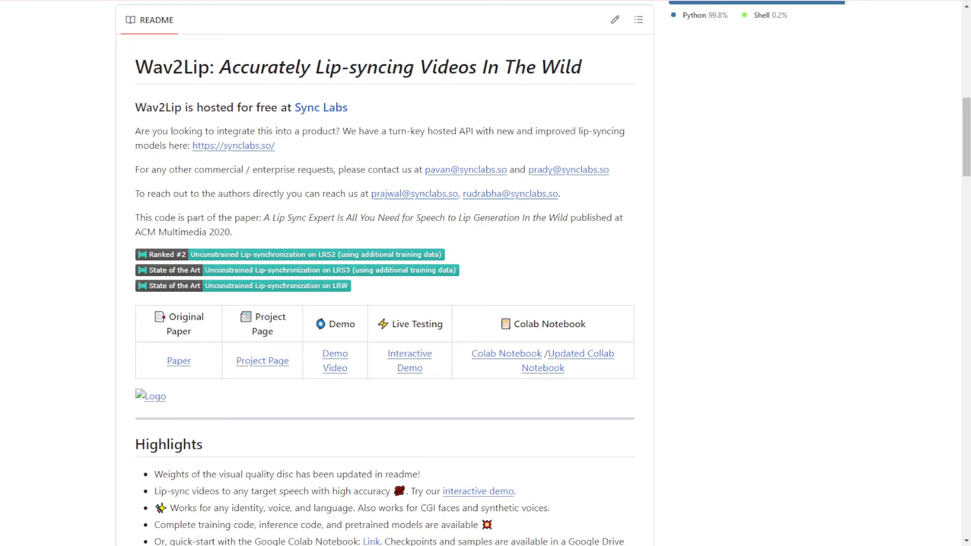
{"action": "scroll", "coordinate": [385, 303], "scroll_direction": "down", "scroll_amount": 2}
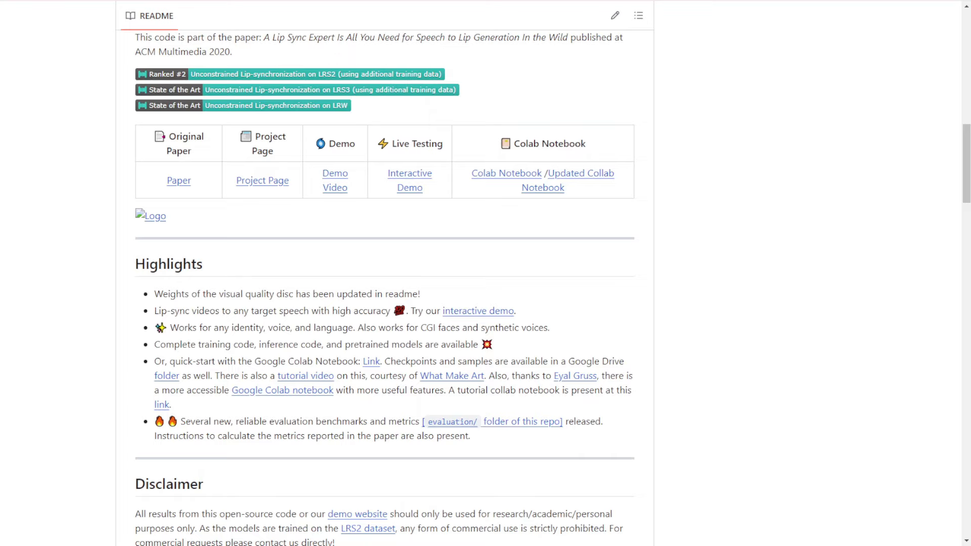
{"action": "scroll", "coordinate": [385, 304], "scroll_direction": "down", "scroll_amount": 1}
{"action": "scroll", "coordinate": [384, 304], "scroll_direction": "down", "scroll_amount": 1}
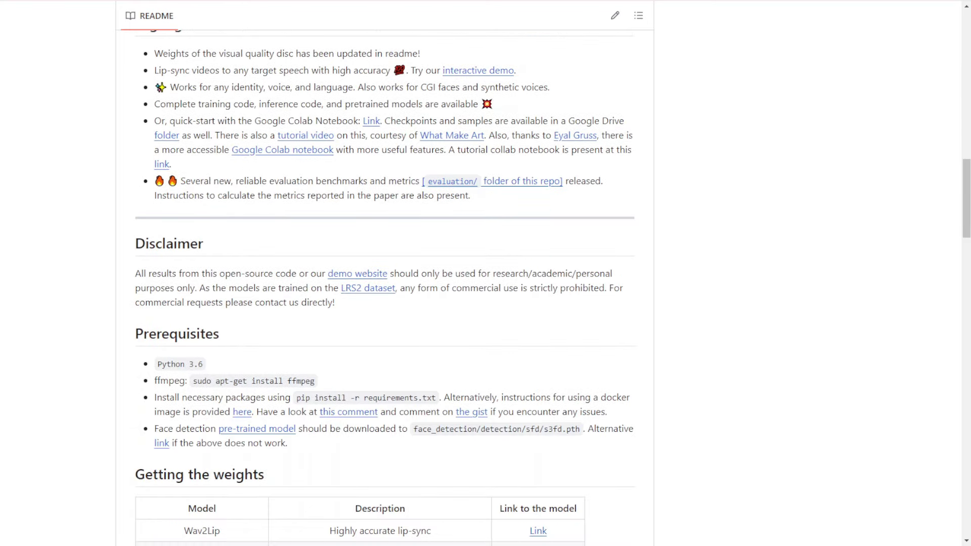
{"action": "scroll", "coordinate": [385, 304], "scroll_direction": "down", "scroll_amount": 1}
{"action": "scroll", "coordinate": [385, 304], "scroll_direction": "down", "scroll_amount": 1}
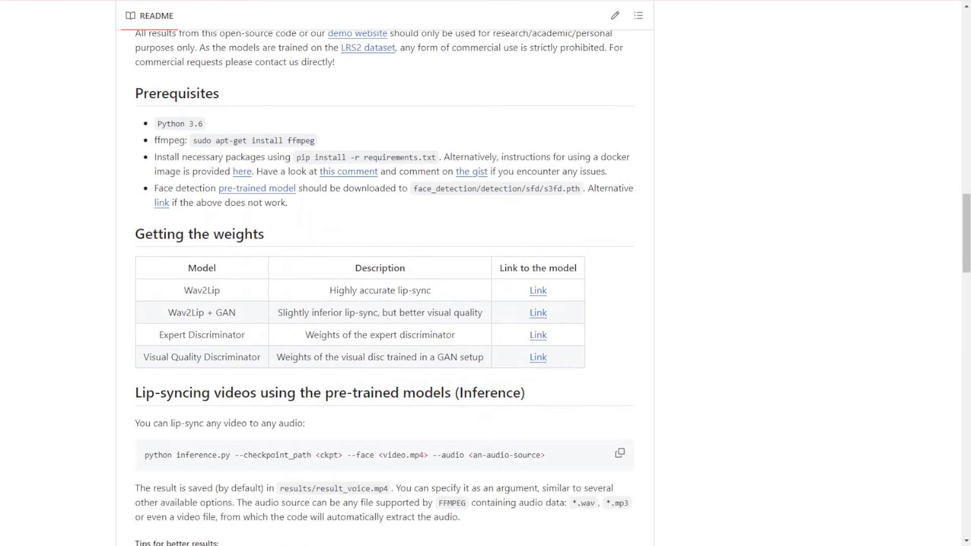
- Highlight the ffmpeg install command in the Wav2Lip README
{"action": "left_click_drag", "start_coordinate": [153, 140], "coordinate": [225, 140]}
{"action": "left_click", "coordinate": [309, 220]}
{"action": "scroll", "coordinate": [289, 237], "scroll_direction": "down", "scroll_amount": 1}
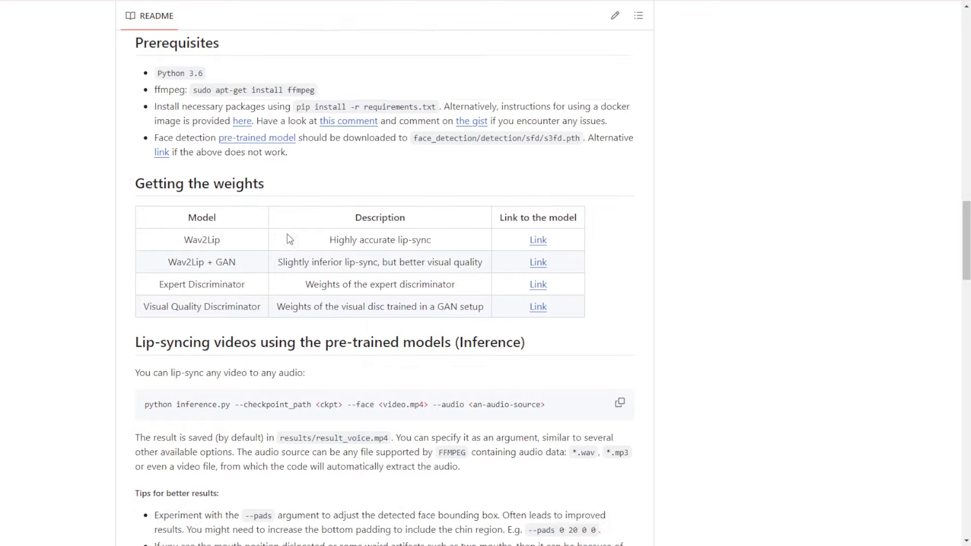
{"action": "scroll", "coordinate": [284, 245], "scroll_direction": "down", "scroll_amount": 2}
{"action": "scroll", "coordinate": [284, 244], "scroll_direction": "down", "scroll_amount": 1}
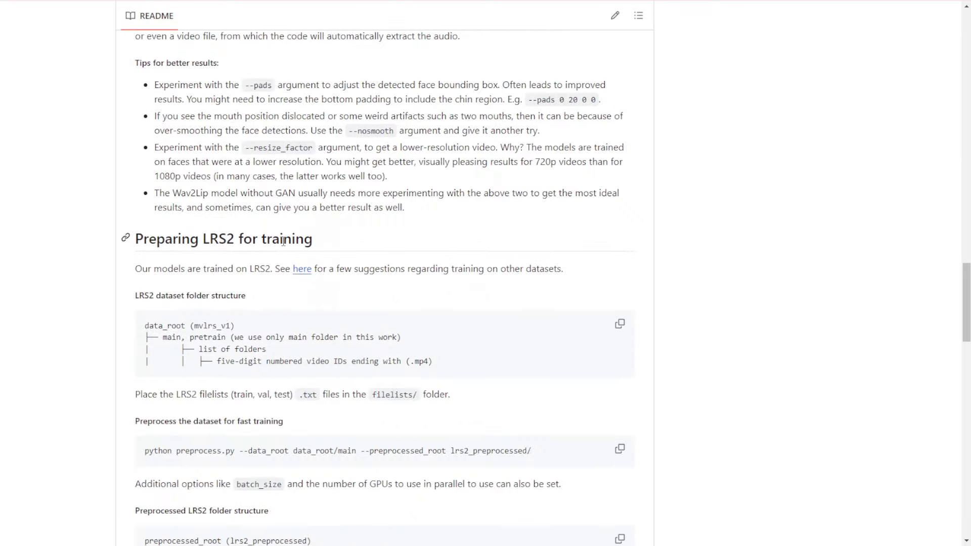
{"action": "scroll", "coordinate": [282, 241], "scroll_direction": "down", "scroll_amount": 2}
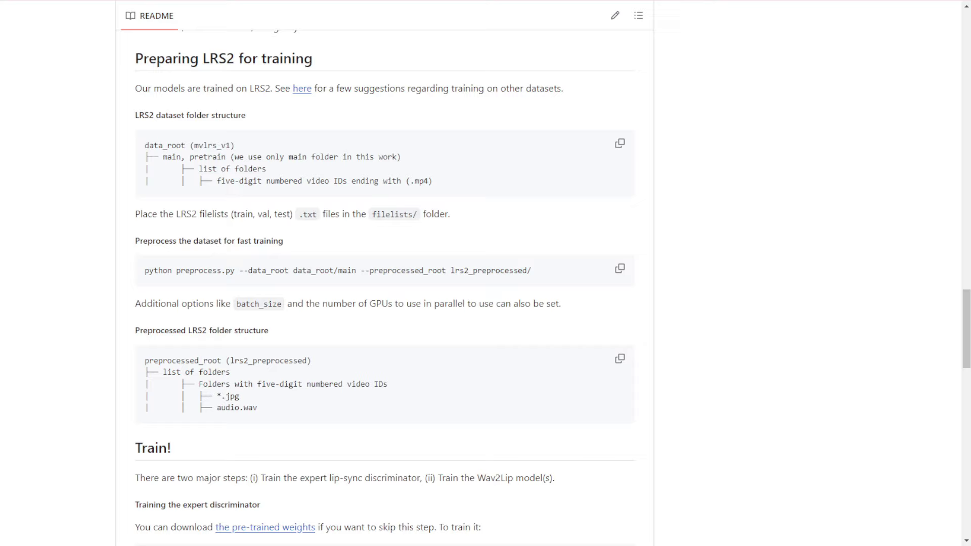
{"action": "scroll", "coordinate": [130, 234], "scroll_direction": "down", "scroll_amount": 2}
{"action": "scroll", "coordinate": [559, 411], "scroll_direction": "down", "scroll_amount": 1}
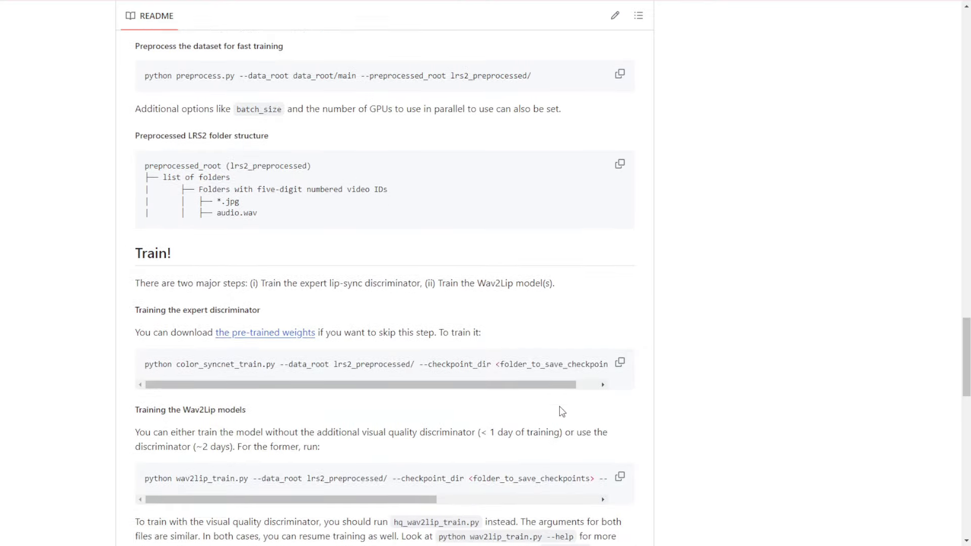
{"action": "scroll", "coordinate": [559, 410], "scroll_direction": "down", "scroll_amount": 2}
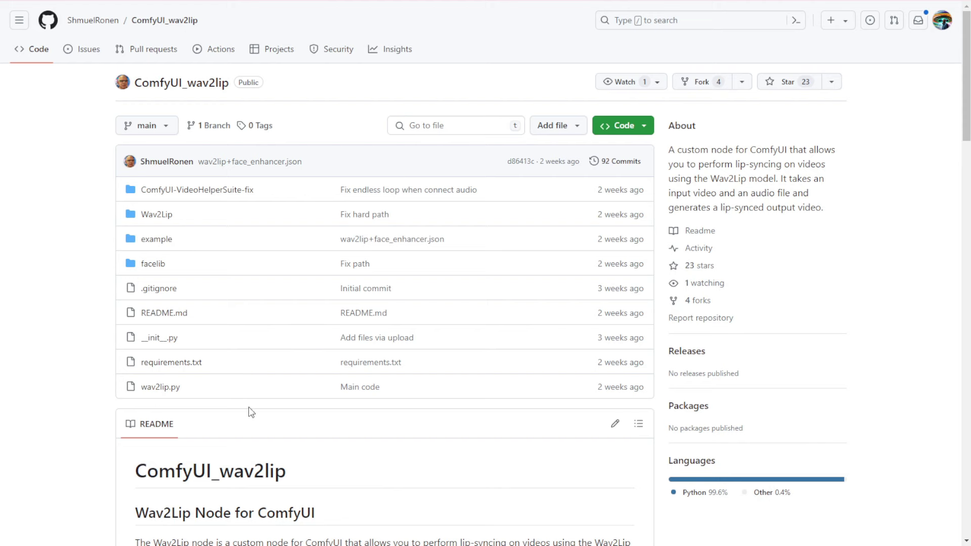
{"action": "scroll", "coordinate": [282, 450], "scroll_direction": "down", "scroll_amount": 2}
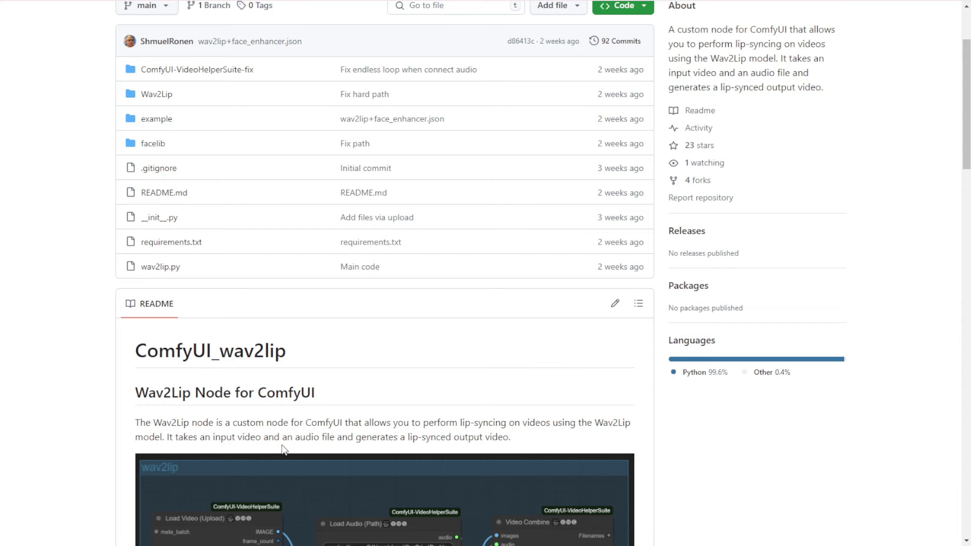
{"action": "scroll", "coordinate": [282, 450], "scroll_direction": "down", "scroll_amount": 2}
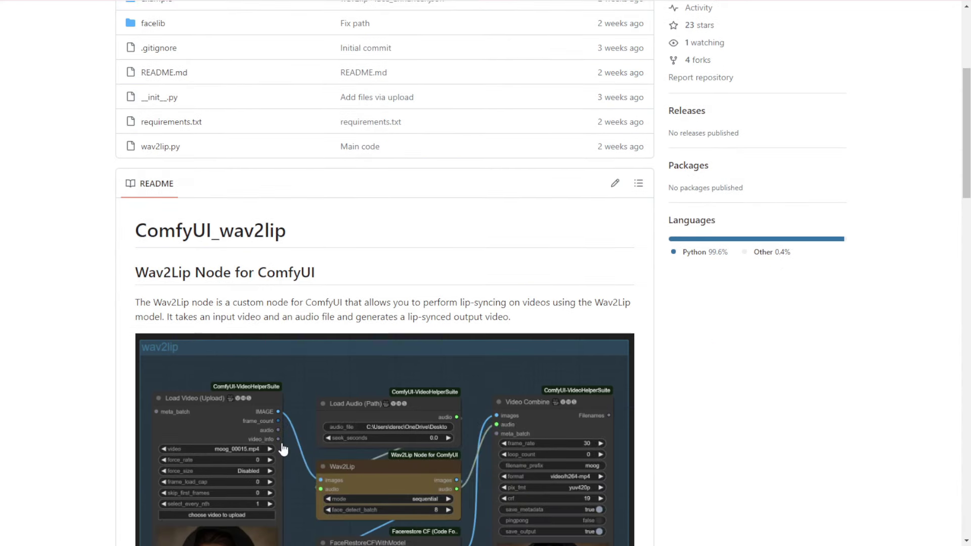
{"action": "scroll", "coordinate": [282, 450], "scroll_direction": "down", "scroll_amount": 2}
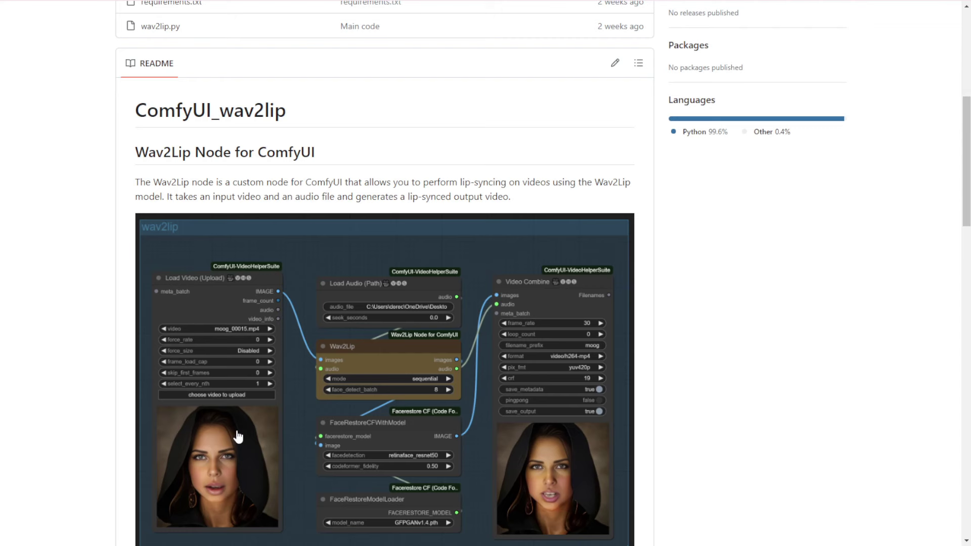
{"action": "scroll", "coordinate": [238, 436], "scroll_direction": "down", "scroll_amount": 2}
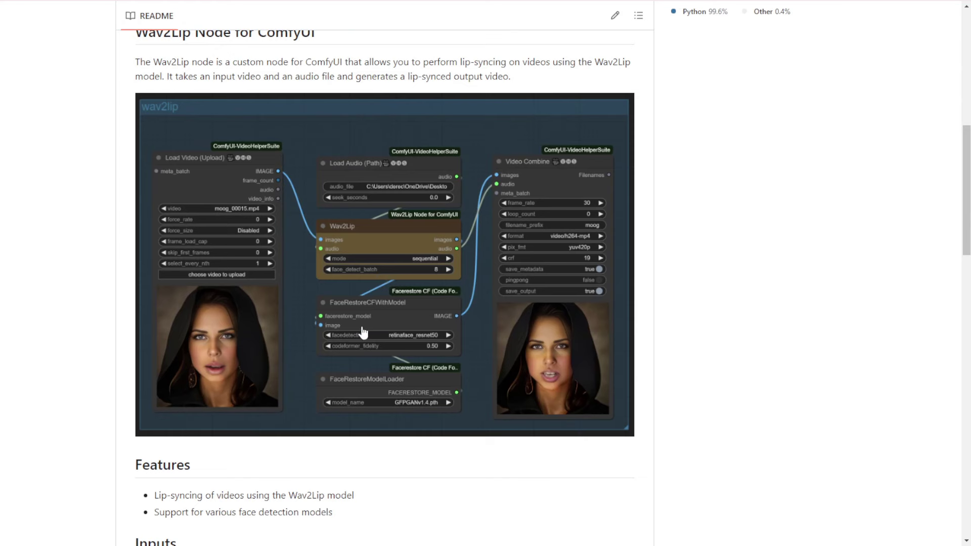
{"action": "scroll", "coordinate": [287, 442], "scroll_direction": "down", "scroll_amount": 3}
{"action": "scroll", "coordinate": [288, 441], "scroll_direction": "down", "scroll_amount": 3}
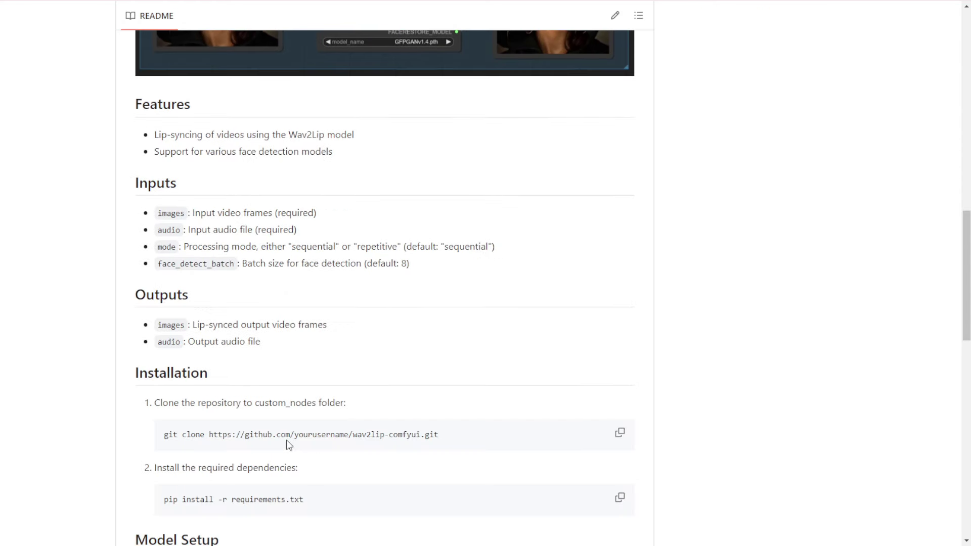
{"action": "scroll", "coordinate": [286, 440], "scroll_direction": "down", "scroll_amount": 3}
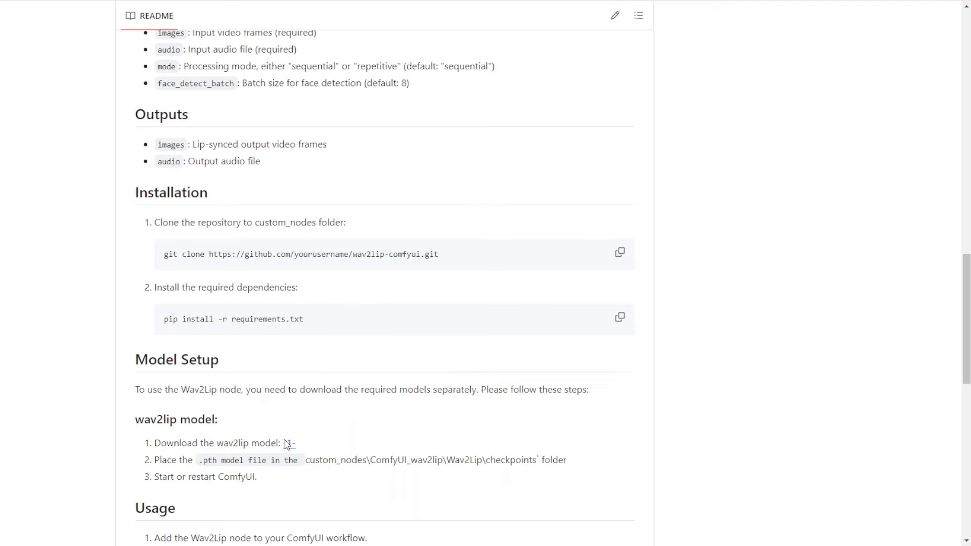
{"action": "scroll", "coordinate": [282, 441], "scroll_direction": "down", "scroll_amount": 3}
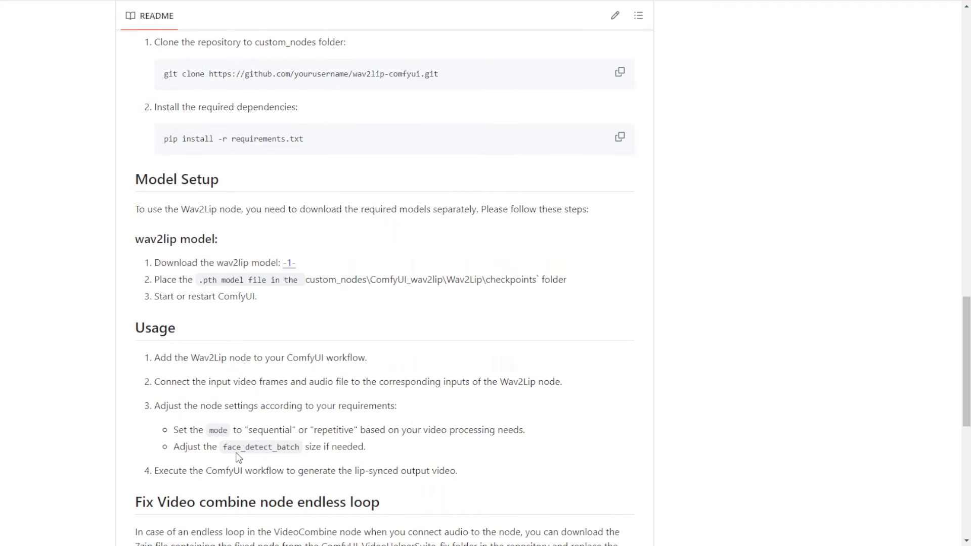
- Highlight the wav2lip model heading, model download link and model placement instruction
{"action": "mouse_move", "coordinate": [176, 419]}
{"action": "left_click_drag", "start_coordinate": [228, 241], "coordinate": [196, 238]}
{"action": "double_click", "coordinate": [197, 238]}
{"action": "left_click", "coordinate": [274, 258]}
{"action": "left_click_drag", "start_coordinate": [306, 268], "coordinate": [287, 267]}
{"action": "left_click", "coordinate": [265, 303]}
{"action": "mouse_move", "coordinate": [194, 280]}
{"action": "left_mouse_down"}
{"action": "mouse_move", "coordinate": [365, 280]}
{"action": "mouse_move", "coordinate": [468, 299]}
{"action": "left_mouse_up"}
{"action": "left_click", "coordinate": [434, 285]}
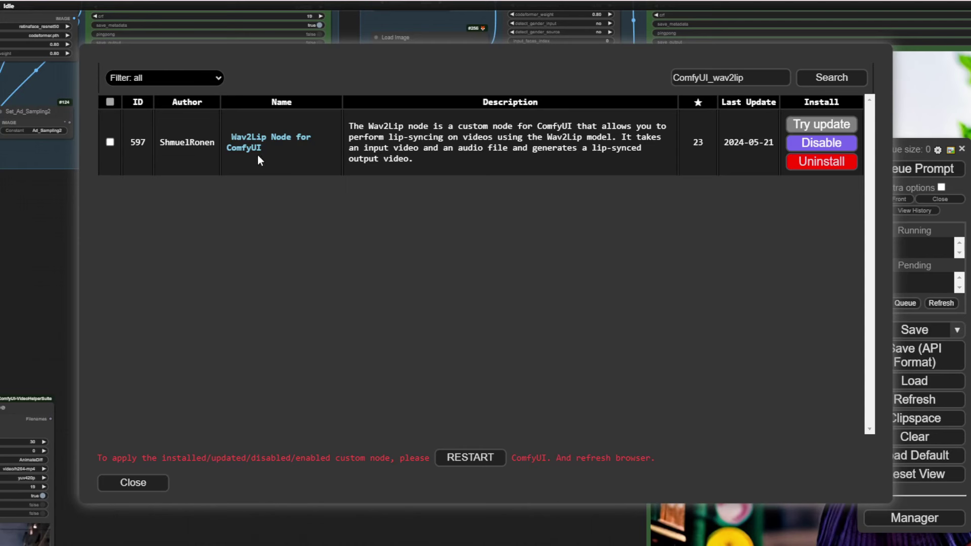
- Highlight the Wav2Lip Node for ComfyUI entry, then close the custom-node list
{"action": "left_click_drag", "start_coordinate": [242, 145], "coordinate": [224, 133]}
{"action": "left_click", "coordinate": [680, 233]}
{"action": "left_click", "coordinate": [501, 461]}
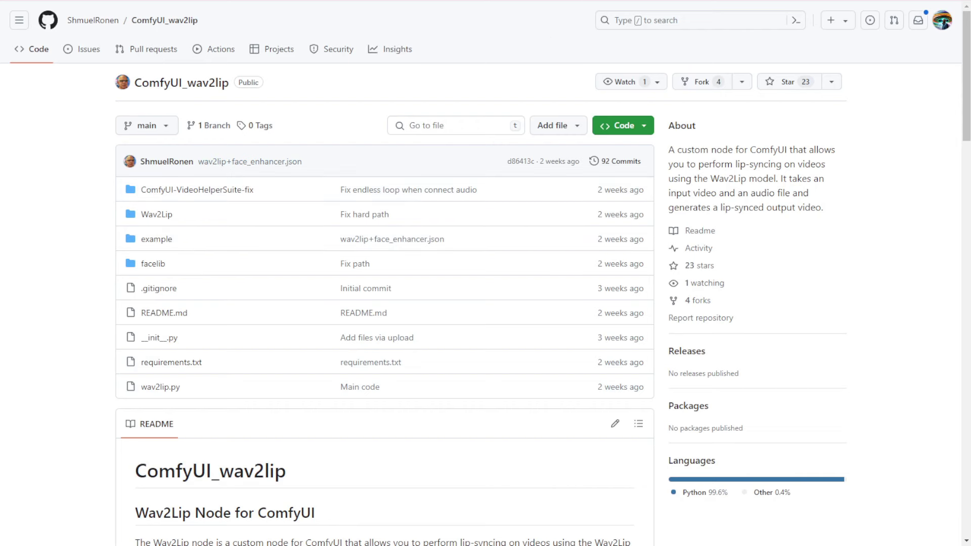
{"action": "scroll", "coordinate": [390, 362], "scroll_direction": "down", "scroll_amount": 1}
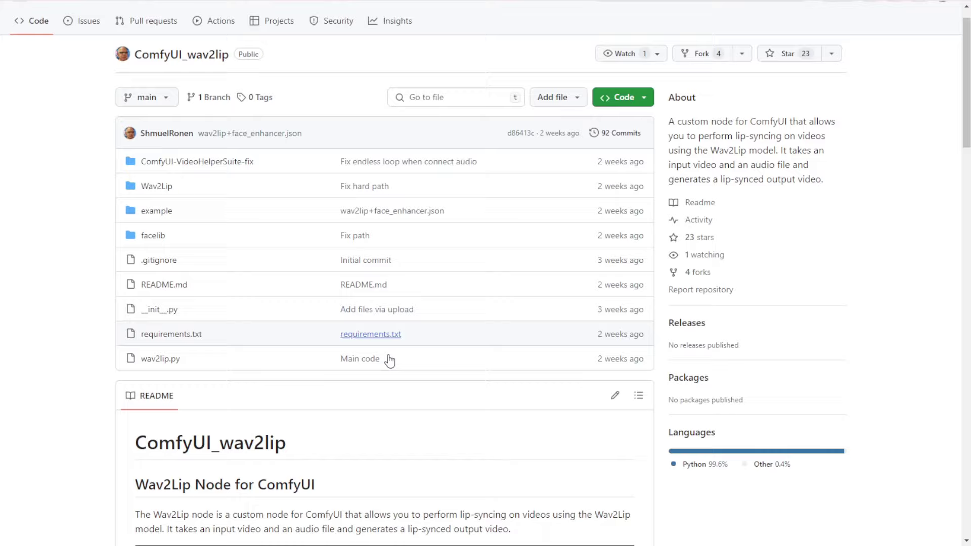
{"action": "scroll", "coordinate": [374, 368], "scroll_direction": "down", "scroll_amount": 1}
{"action": "scroll", "coordinate": [275, 260], "scroll_direction": "down", "scroll_amount": 6}
{"action": "scroll", "coordinate": [464, 393], "scroll_direction": "up", "scroll_amount": 2}
{"action": "scroll", "coordinate": [219, 223], "scroll_direction": "down", "scroll_amount": 6}
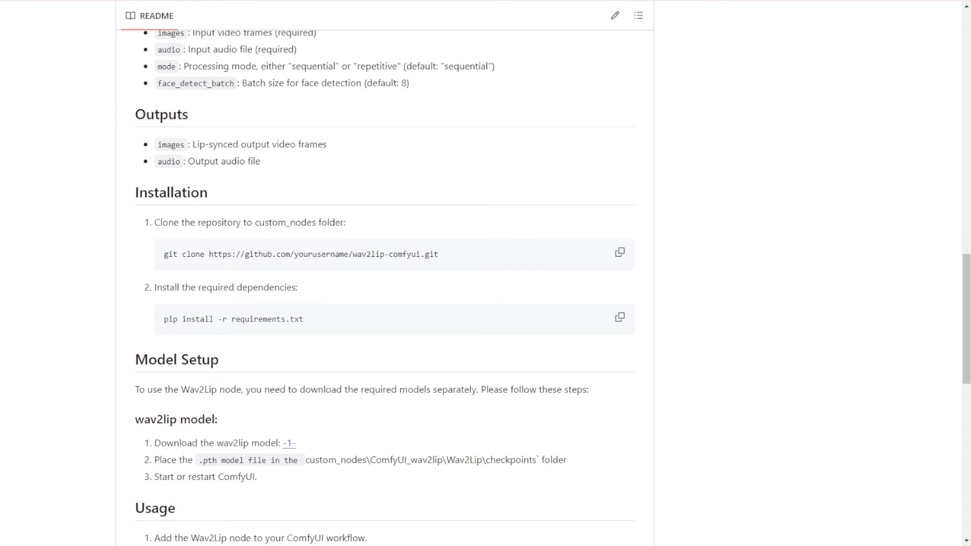
- Highlight the pip install command, model download step, .pth extension and custom_nodes path
{"action": "mouse_move", "coordinate": [306, 319]}
{"action": "left_mouse_down"}
{"action": "mouse_move", "coordinate": [144, 287]}
{"action": "mouse_move", "coordinate": [137, 300]}
{"action": "left_mouse_up"}
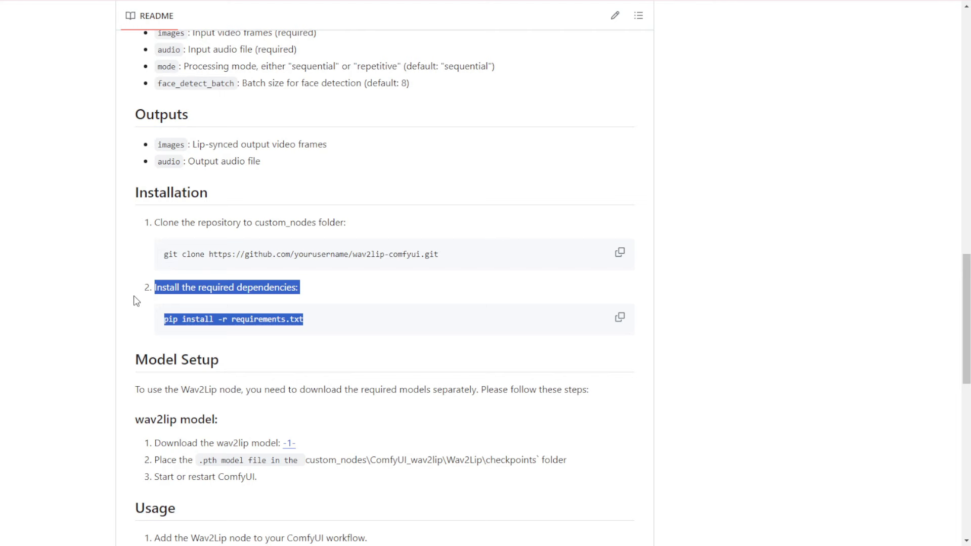
{"action": "left_click", "coordinate": [314, 351]}
{"action": "scroll", "coordinate": [304, 318], "scroll_direction": "down", "scroll_amount": 3}
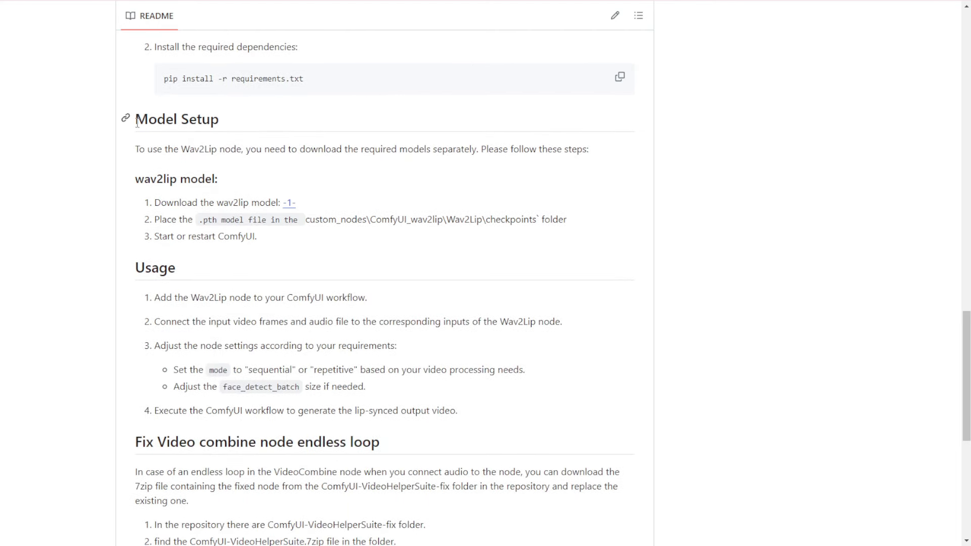
{"action": "left_click_drag", "start_coordinate": [137, 205], "coordinate": [303, 203]}
{"action": "mouse_move", "coordinate": [155, 267]}
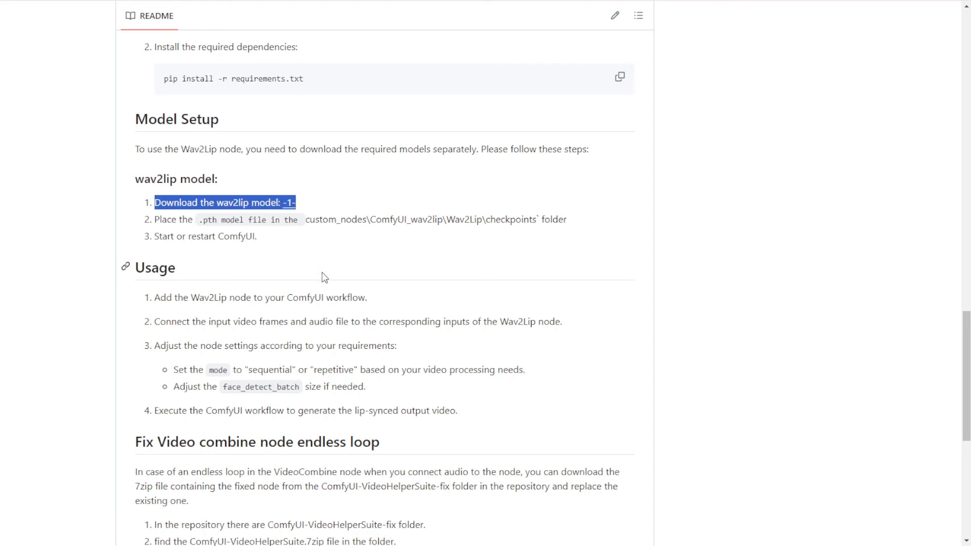
{"action": "left_click", "coordinate": [319, 268]}
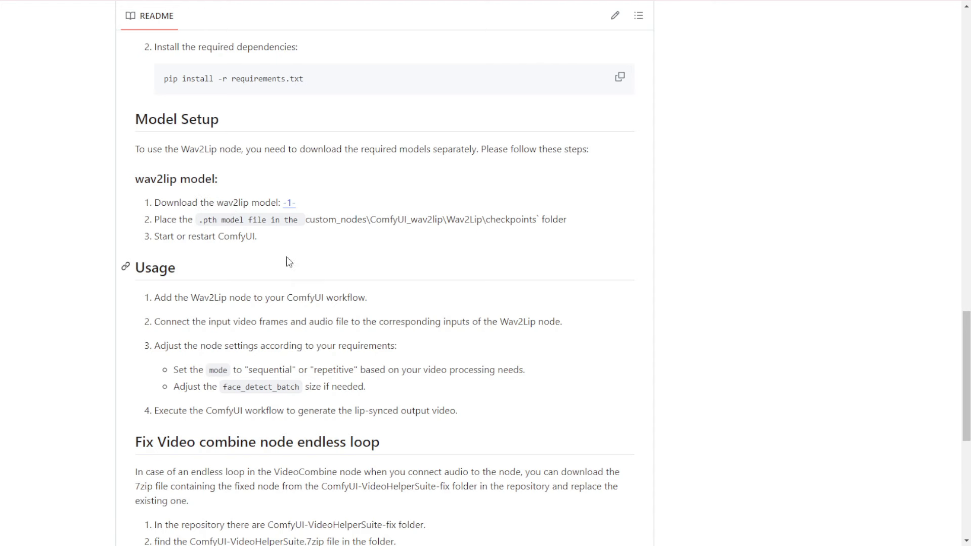
{"action": "left_click_drag", "start_coordinate": [197, 221], "coordinate": [220, 220]}
{"action": "left_click", "coordinate": [260, 221]}
{"action": "left_click_drag", "start_coordinate": [306, 220], "coordinate": [484, 220]}
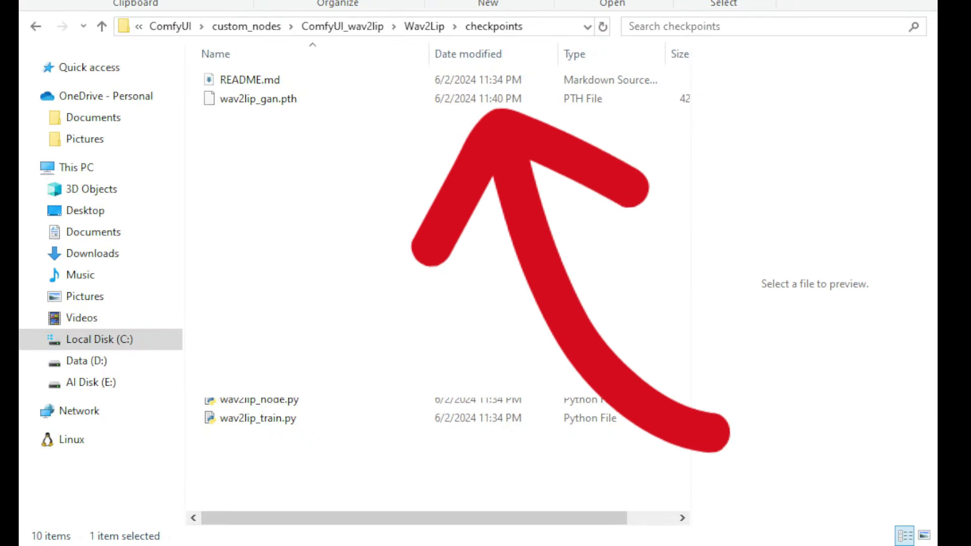
- Select wav2lip_gan.pth in the Wav2Lip checkpoints folder
{"action": "left_click", "coordinate": [364, 105]}
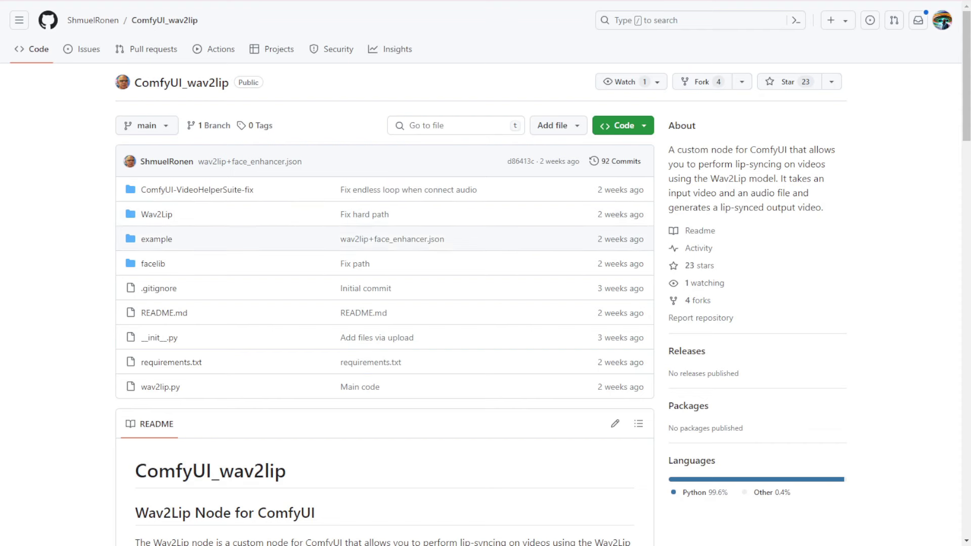
- Open the example folder on GitHub and the local ComfyUI_wav2lip example folder
{"action": "left_click", "coordinate": [161, 244]}
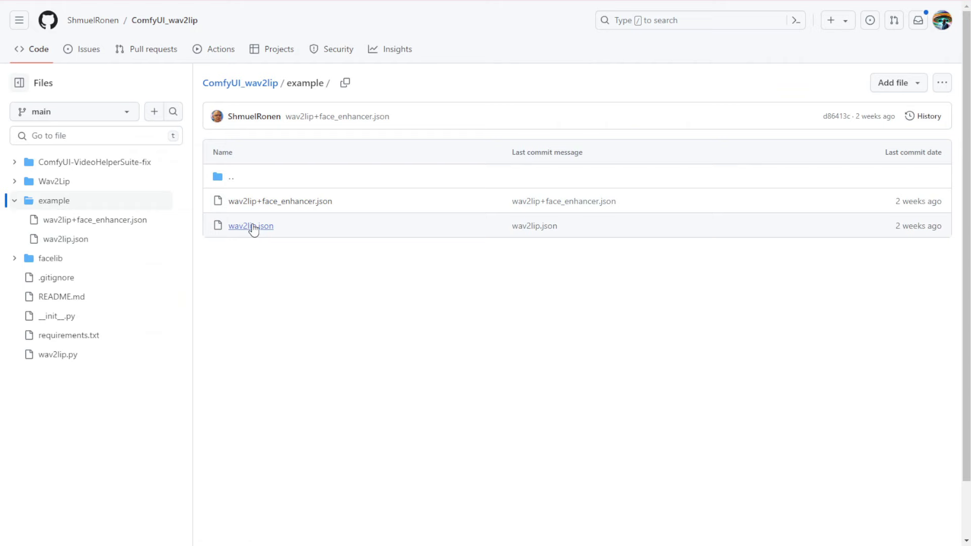
{"action": "left_click", "coordinate": [115, 541]}
{"action": "left_click", "coordinate": [259, 148]}
{"action": "double_click", "coordinate": [358, 144]}
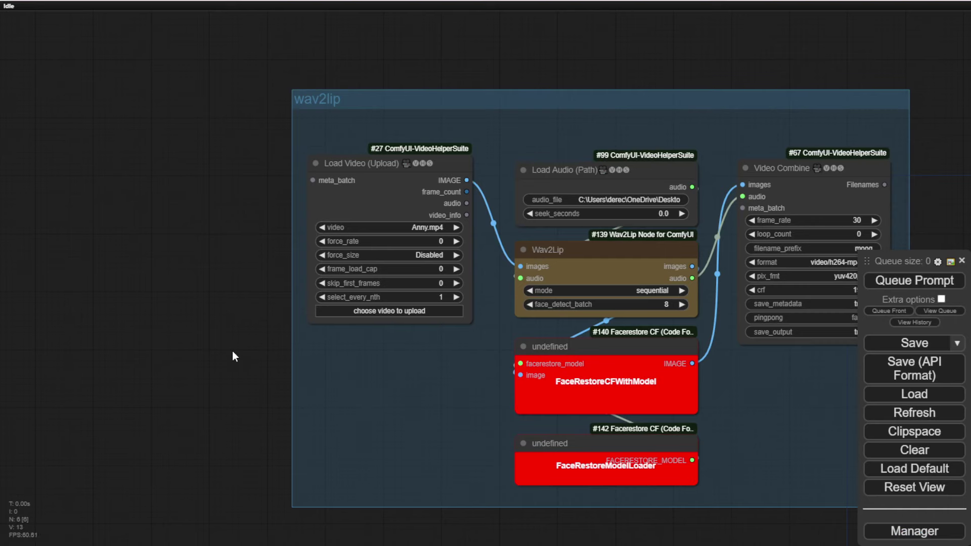
{"action": "left_click_drag", "start_coordinate": [232, 356], "coordinate": [3, 296]}
{"action": "scroll", "coordinate": [24, 308], "scroll_direction": "up", "scroll_amount": 2}
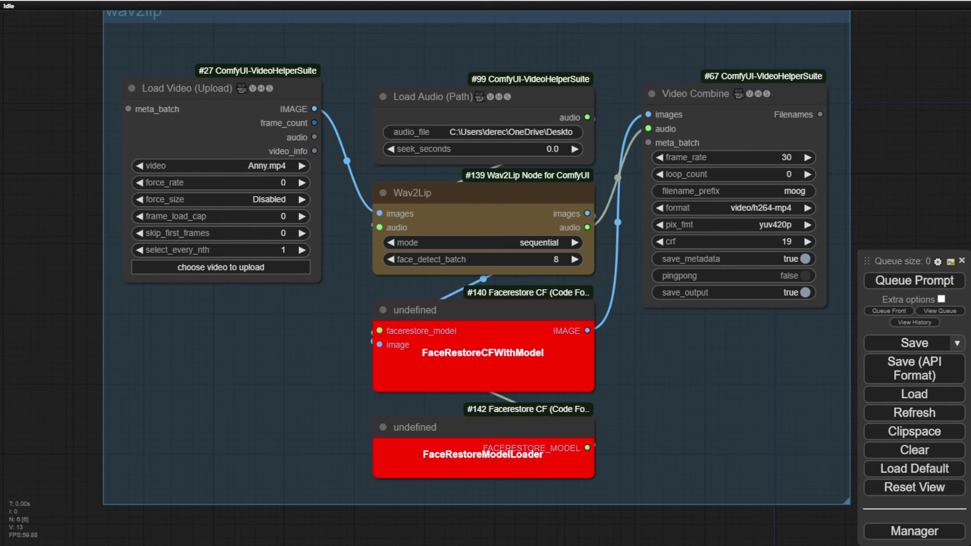
{"action": "left_click", "coordinate": [486, 323]}
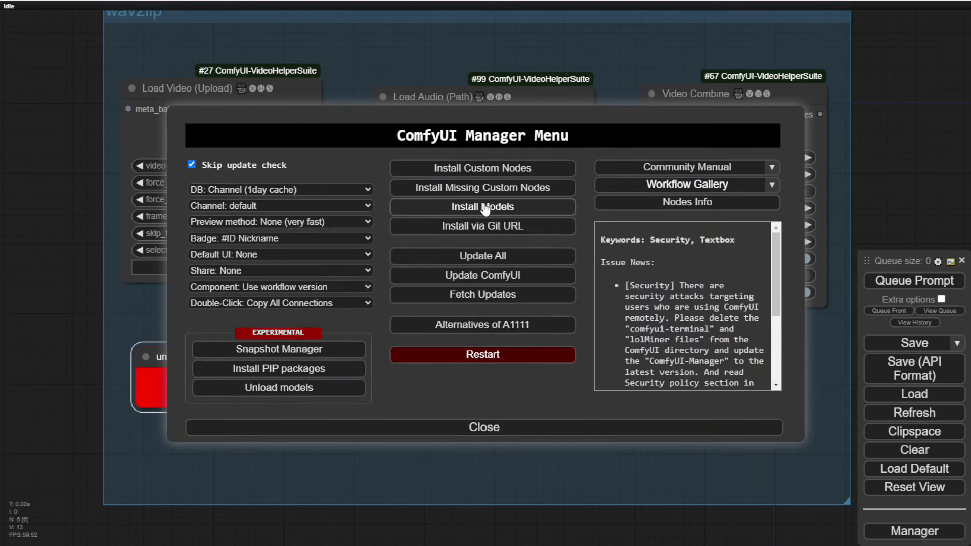
- Install the Facerestore CF (Code Former) node pack from the missing custom nodes list
{"action": "left_click", "coordinate": [529, 189]}
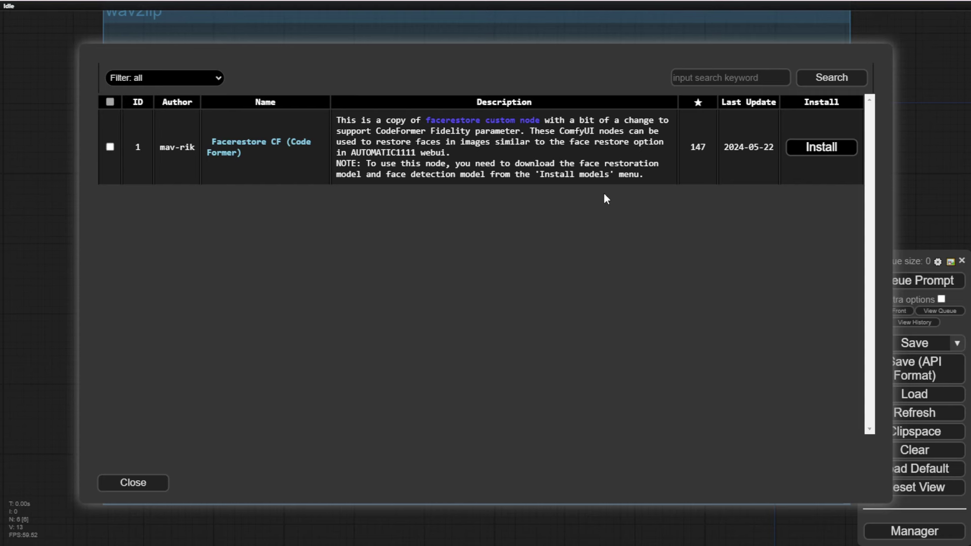
{"action": "left_click", "coordinate": [827, 148]}
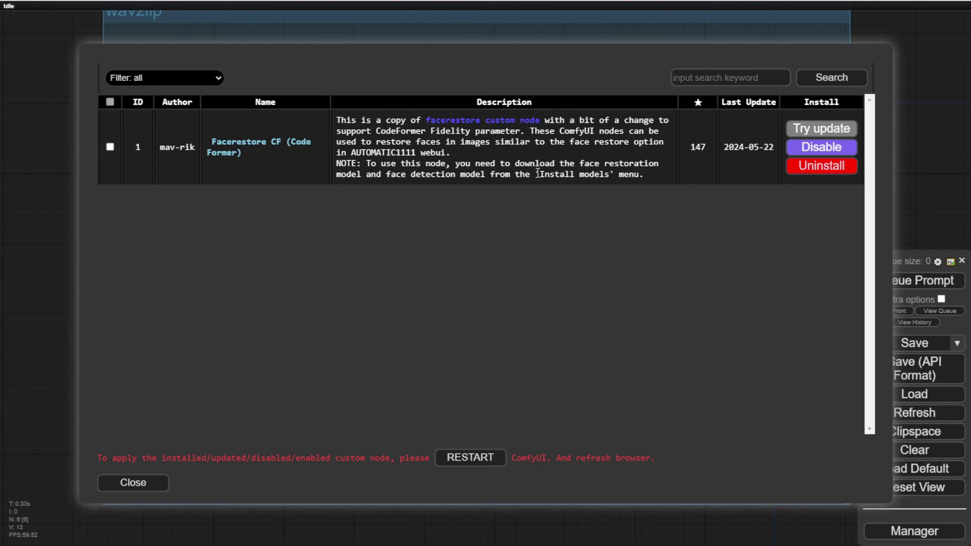
{"action": "left_click_drag", "start_coordinate": [539, 174], "coordinate": [611, 172]}
{"action": "double_click", "coordinate": [412, 132]}
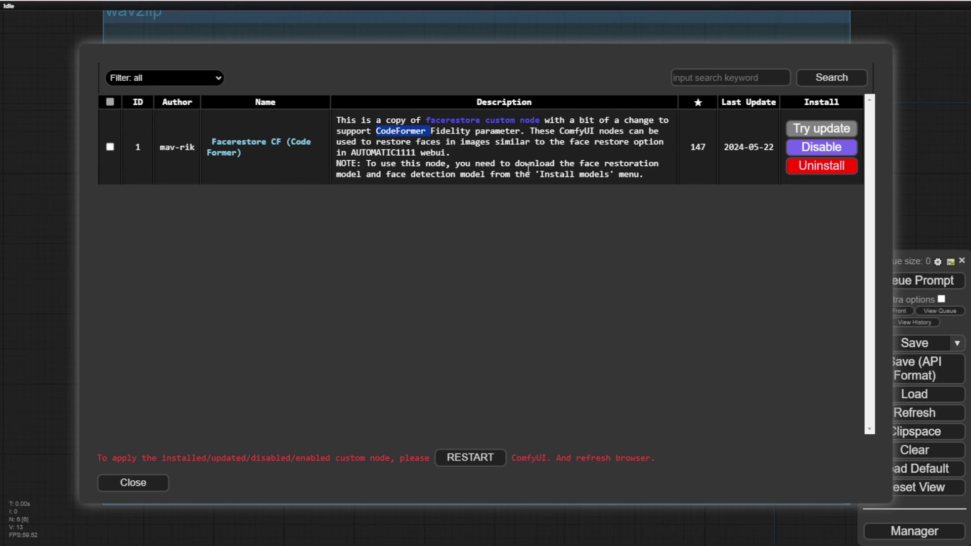
{"action": "left_click", "coordinate": [563, 251]}
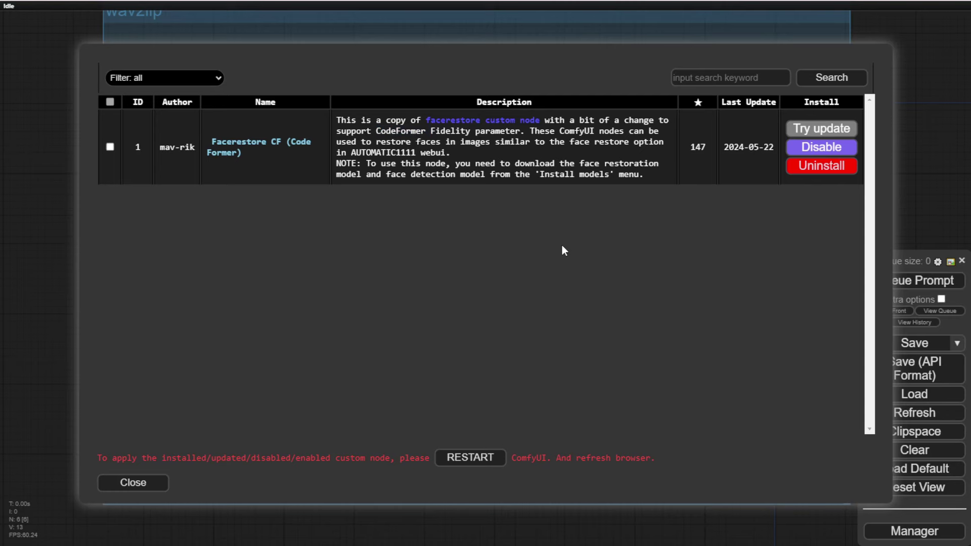
{"action": "left_click", "coordinate": [157, 488]}
- Search the downloadable models list for CodeFormer
{"action": "left_click", "coordinate": [497, 213]}
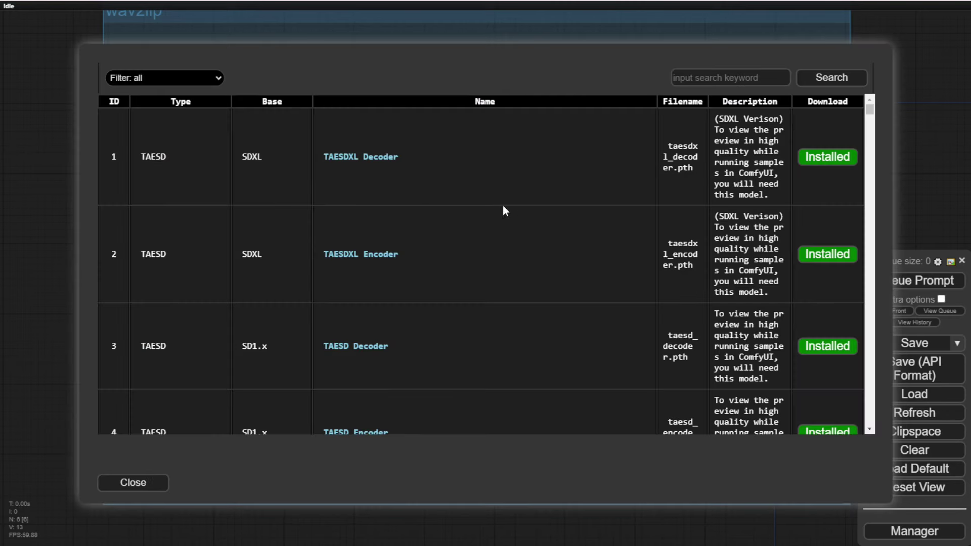
{"action": "left_click", "coordinate": [765, 73]}
{"action": "type", "text": "CodeFormer"}
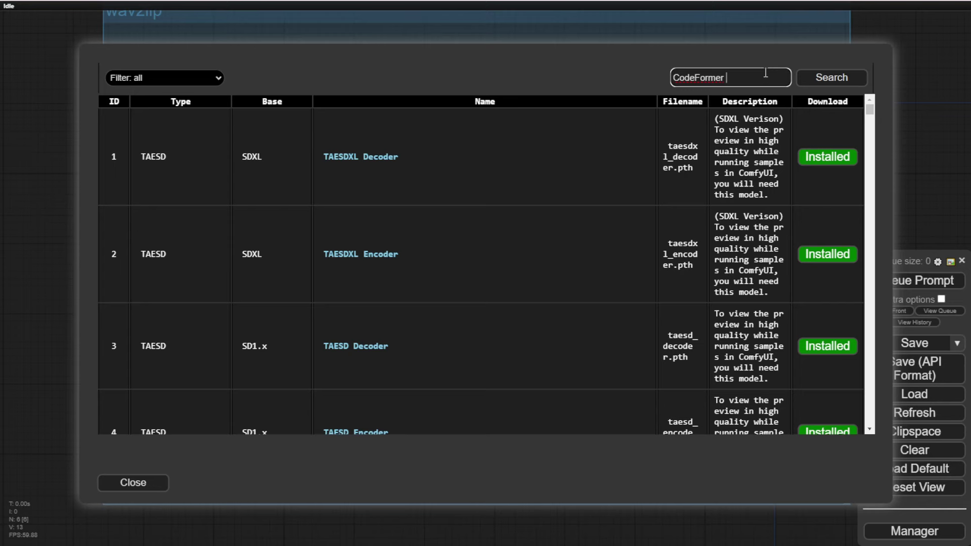
{"action": "key", "text": "Return"}
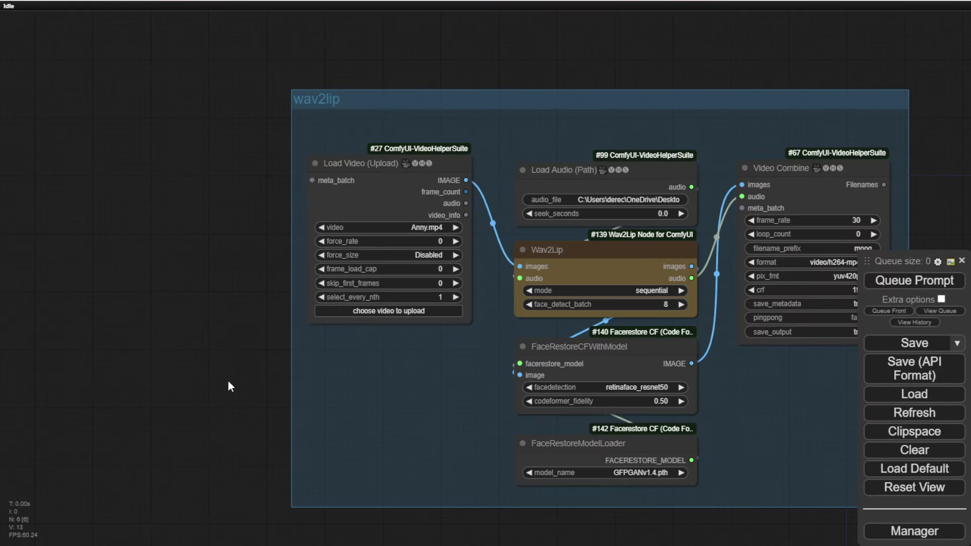
- Set the FaceRestoreModelLoader model_name to codeformer.pth
{"action": "left_click_drag", "start_coordinate": [228, 380], "coordinate": [81, 271]}
{"action": "scroll", "coordinate": [401, 289], "scroll_direction": "up", "scroll_amount": 2}
{"action": "scroll", "coordinate": [402, 288], "scroll_direction": "up", "scroll_amount": 2}
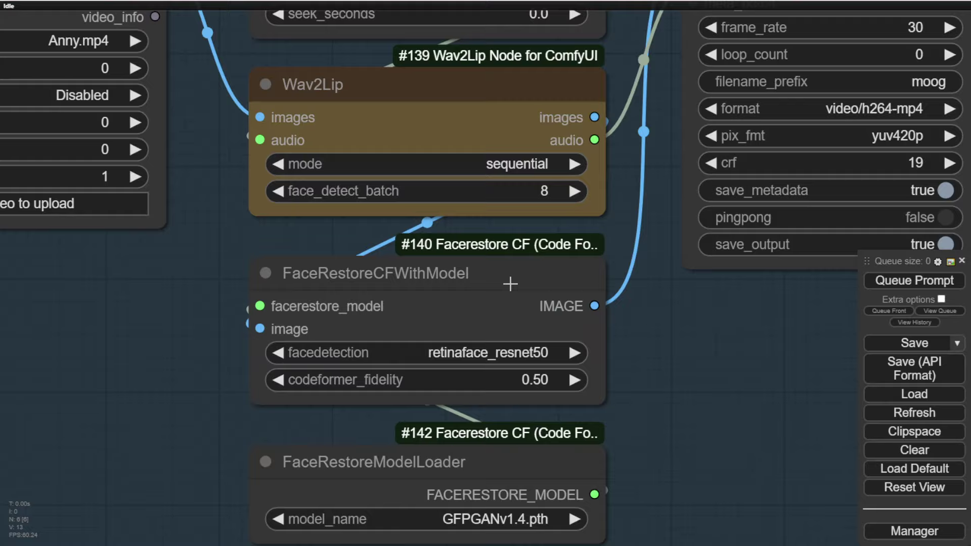
{"action": "scroll", "coordinate": [607, 372], "scroll_direction": "down", "scroll_amount": 3}
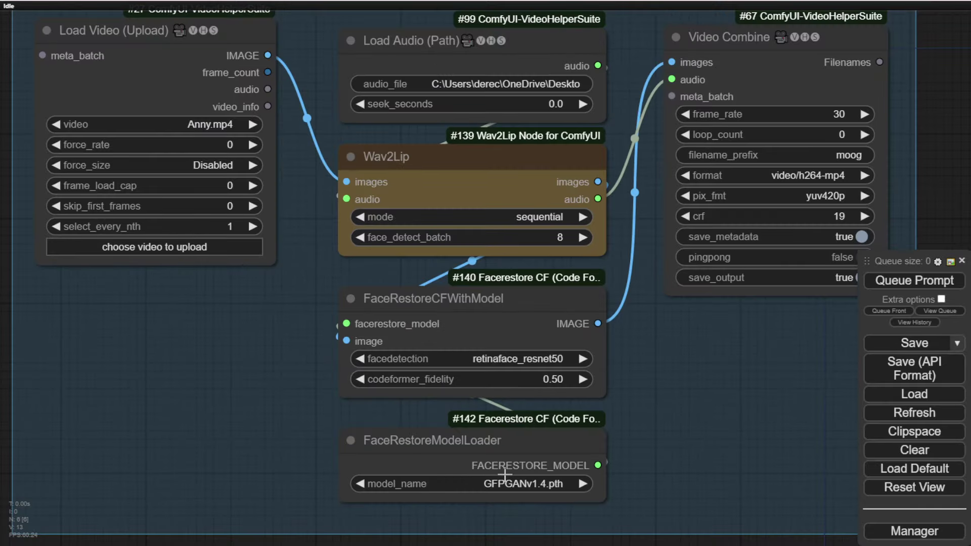
{"action": "left_click_drag", "start_coordinate": [658, 542], "coordinate": [557, 351]}
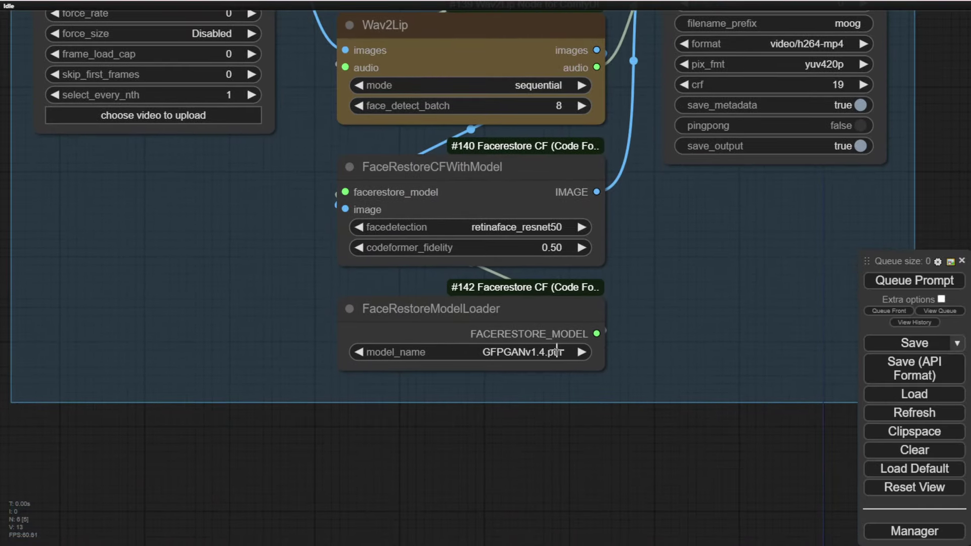
{"action": "left_click", "coordinate": [558, 352]}
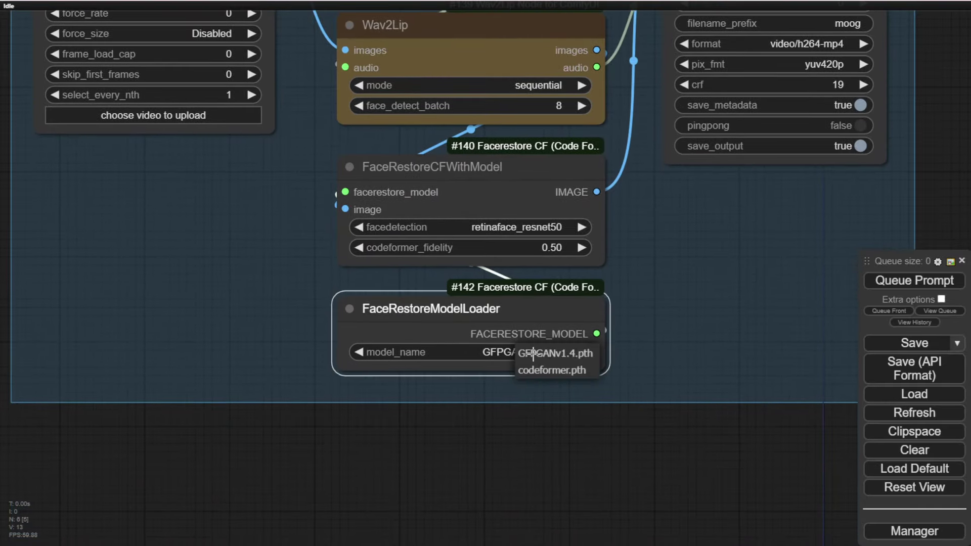
{"action": "left_click", "coordinate": [557, 370]}
{"action": "scroll", "coordinate": [566, 468], "scroll_direction": "down", "scroll_amount": 1}
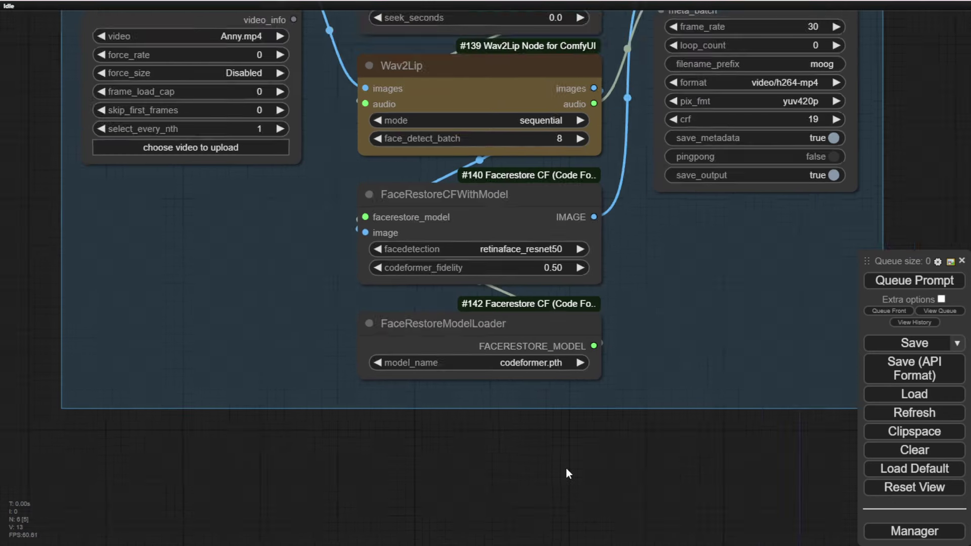
{"action": "scroll", "coordinate": [566, 468], "scroll_direction": "down", "scroll_amount": 2}
{"action": "scroll", "coordinate": [549, 397], "scroll_direction": "up", "scroll_amount": 3}
{"action": "left_click", "coordinate": [545, 375]}
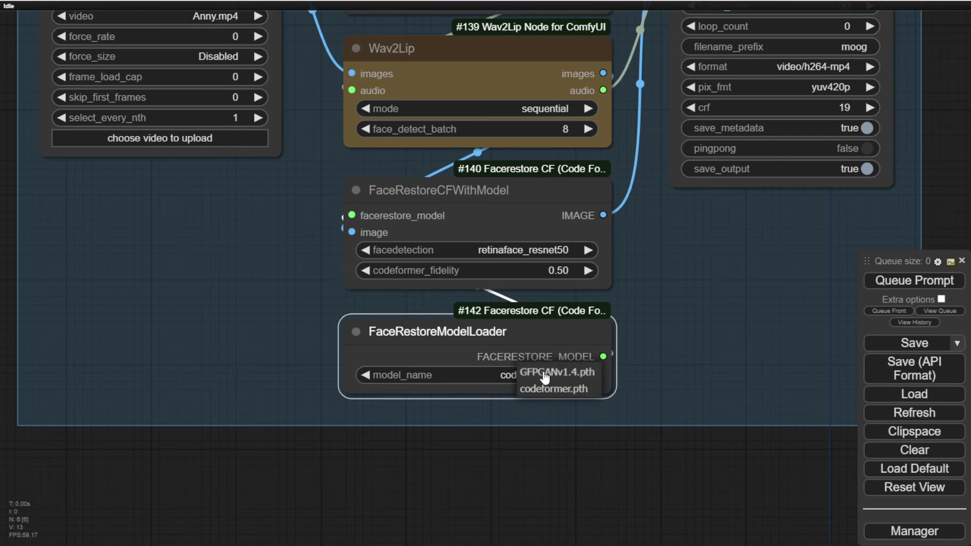
{"action": "left_click", "coordinate": [545, 373]}
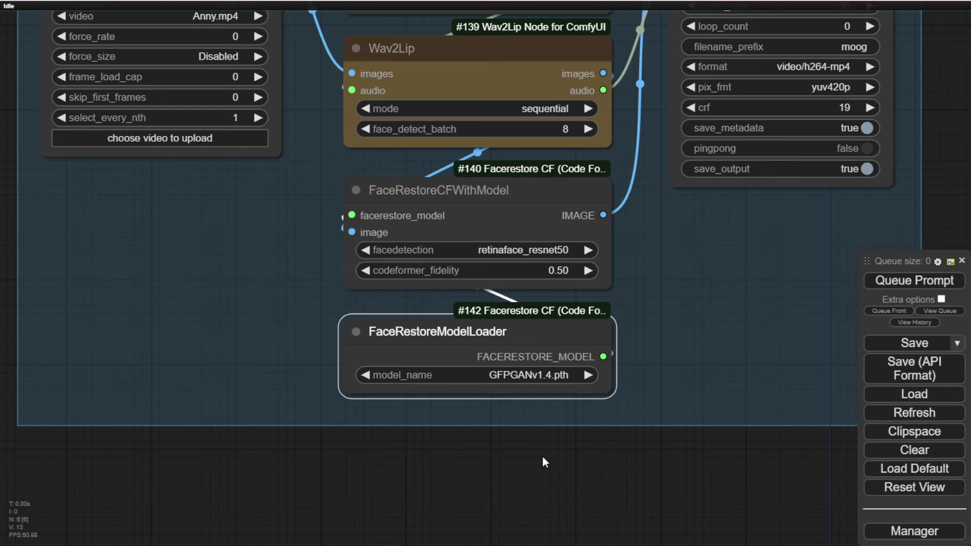
{"action": "scroll", "coordinate": [533, 460], "scroll_direction": "down", "scroll_amount": 2}
{"action": "scroll", "coordinate": [532, 460], "scroll_direction": "down", "scroll_amount": 1}
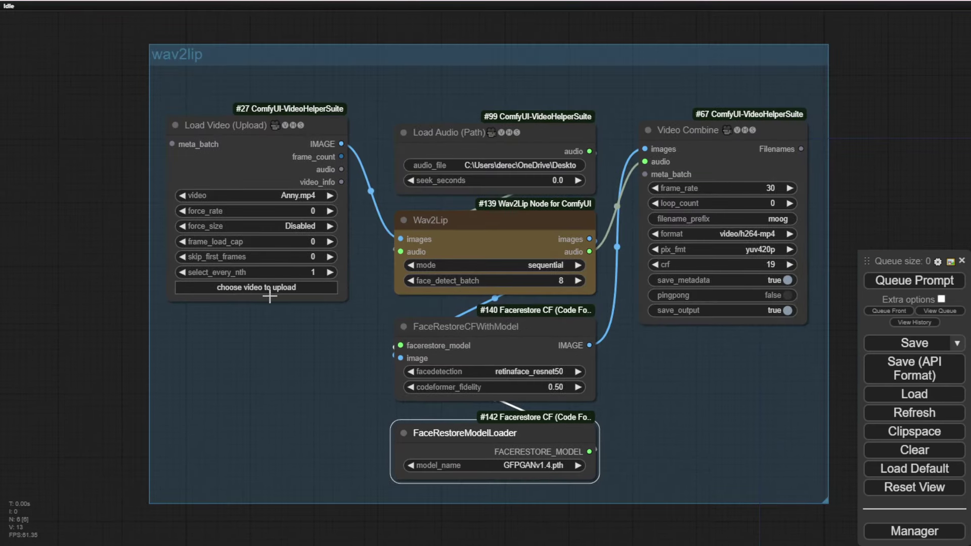
{"action": "left_click", "coordinate": [510, 464]}
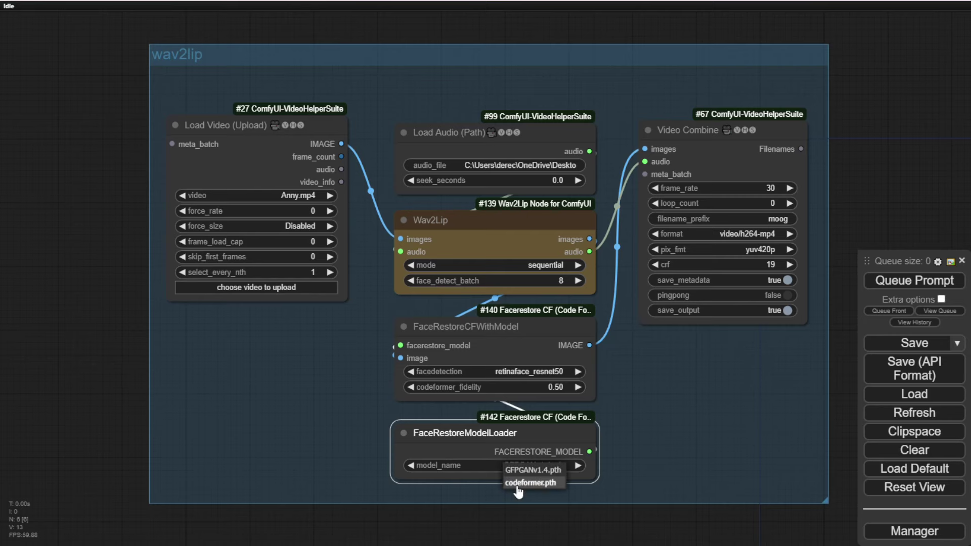
{"action": "left_click", "coordinate": [517, 480]}
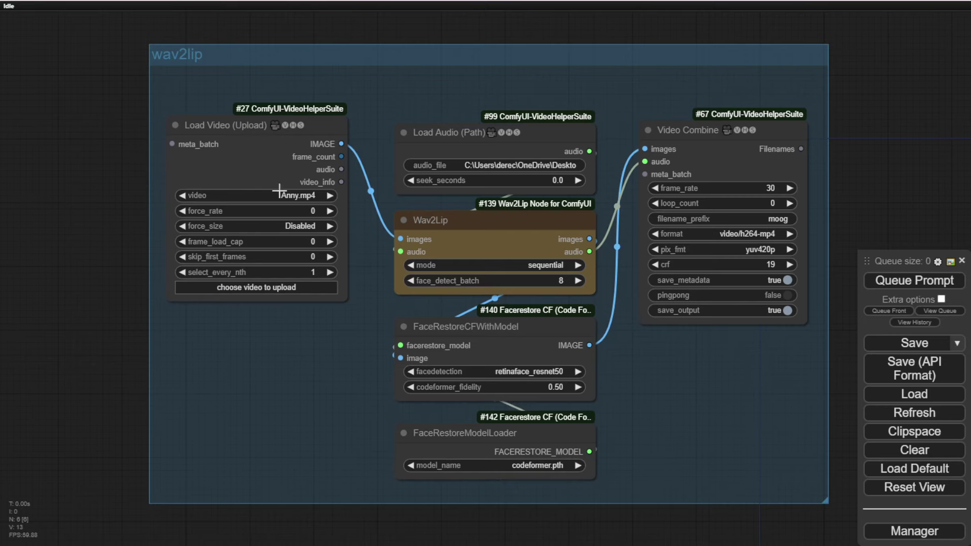
{"action": "scroll", "coordinate": [282, 213], "scroll_direction": "up", "scroll_amount": 3}
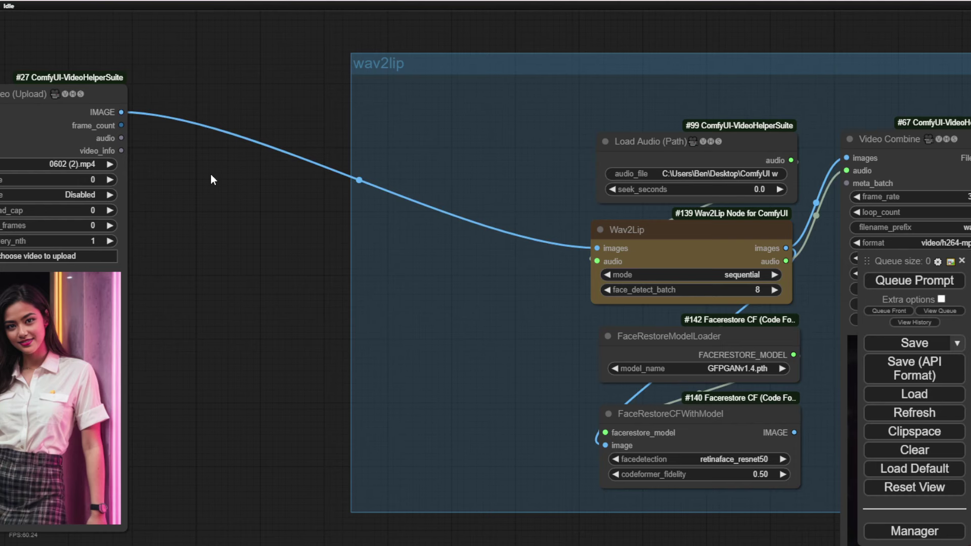
- Add an Image Resize node with height 960, wired from Load Video into Wav2Lip
{"action": "double_click", "coordinate": [210, 174]}
{"action": "type", "text": "image"}
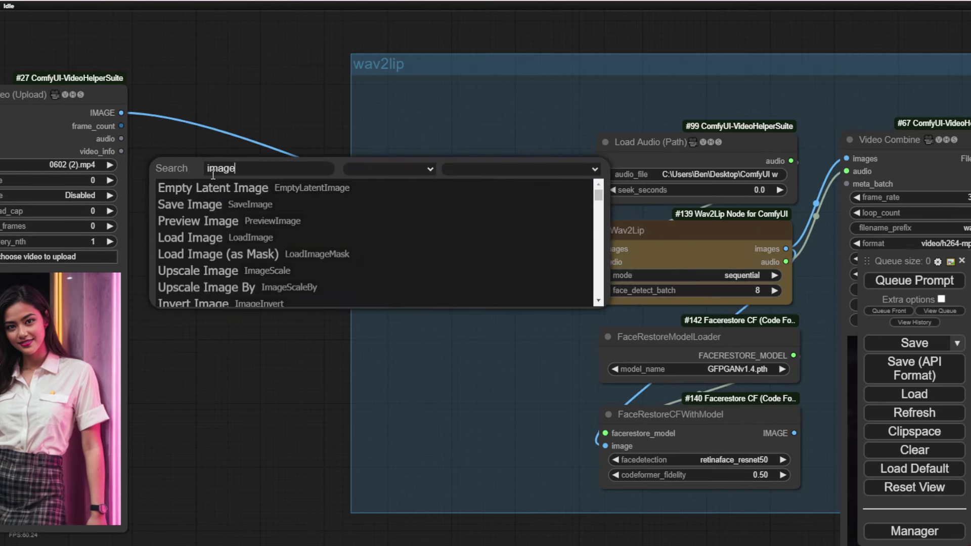
{"action": "type", "text": " s"}
{"action": "key", "text": "BackSpace"}
{"action": "key", "text": "BackSpace"}
{"action": "type", "text": "resi"}
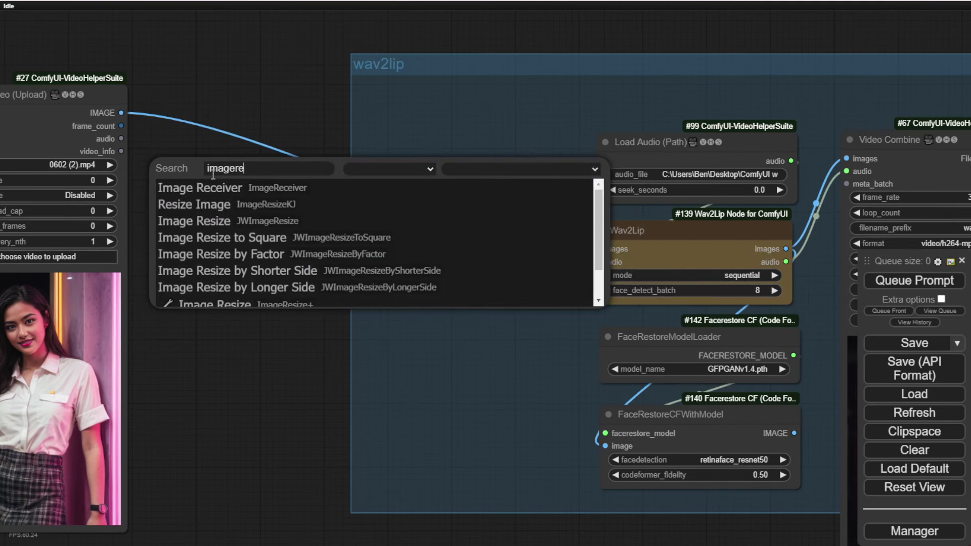
{"action": "key", "text": "BackSpace"}
{"action": "key", "text": "BackSpace"}
{"action": "key", "text": "BackSpace"}
{"action": "type", "text": "re"}
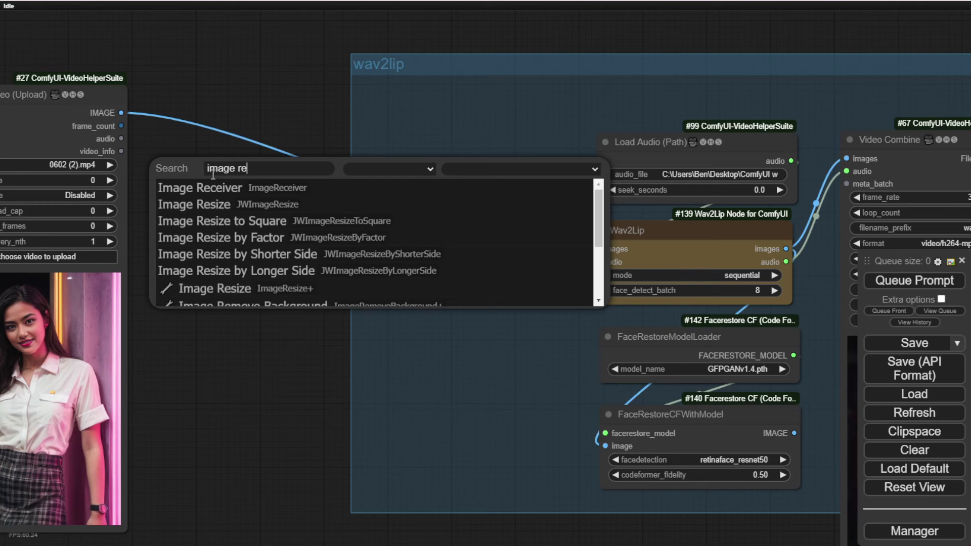
{"action": "key", "text": "Down"}
{"action": "key", "text": "Down"}
{"action": "key", "text": "Down"}
{"action": "key", "text": "Down"}
{"action": "key", "text": "Down"}
{"action": "key", "text": "Down"}
{"action": "key", "text": "Return"}
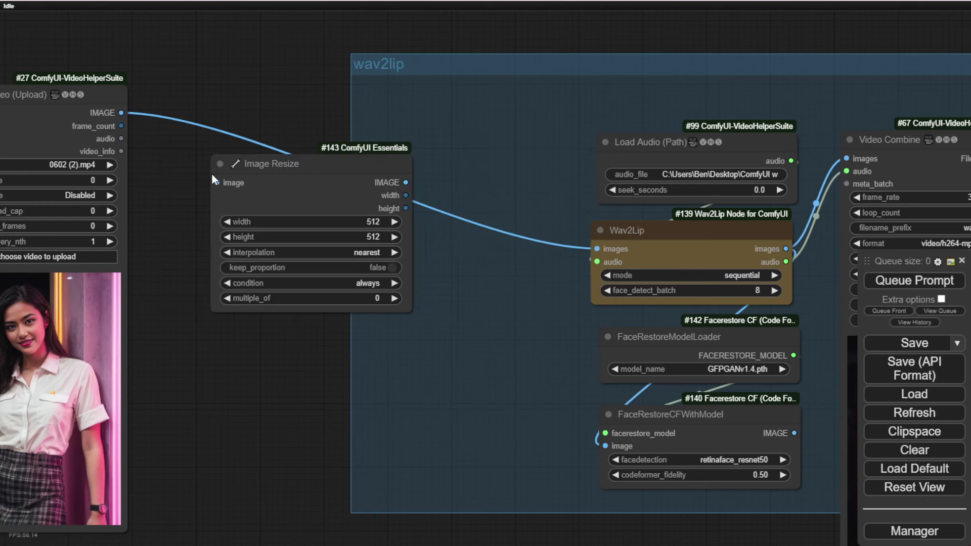
{"action": "left_click_drag", "start_coordinate": [120, 112], "coordinate": [217, 182]}
{"action": "left_click_drag", "start_coordinate": [406, 182], "coordinate": [598, 249]}
{"action": "left_click", "coordinate": [357, 237]}
{"action": "type", "text": "960"}
{"action": "key", "text": "Return"}
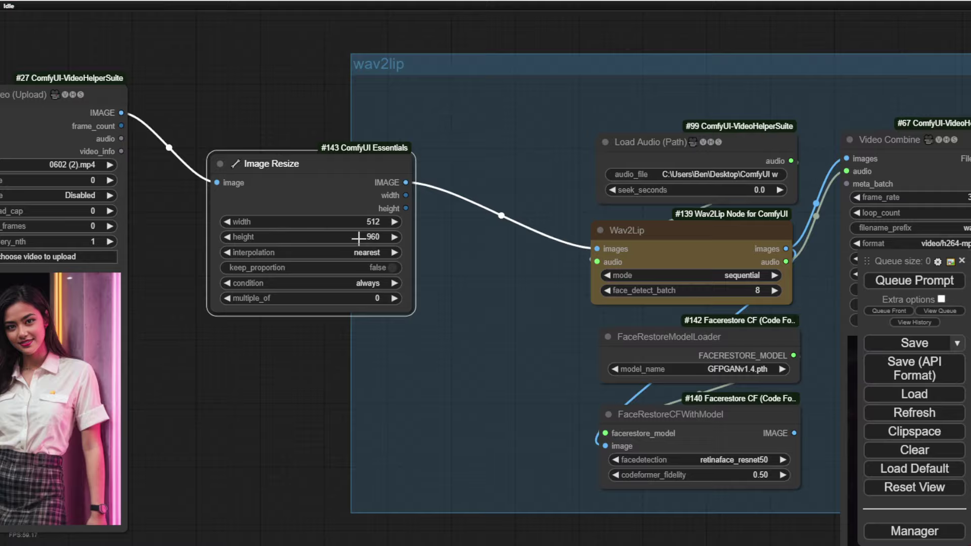
- Rearrange Load Video, Image Resize and Video Combine inside the wav2lip group
{"action": "left_click_drag", "start_coordinate": [220, 355], "coordinate": [342, 355]}
{"action": "left_click_drag", "start_coordinate": [390, 162], "coordinate": [391, 329]}
{"action": "left_click_drag", "start_coordinate": [223, 88], "coordinate": [494, 83]}
{"action": "left_click_drag", "start_coordinate": [532, 304], "coordinate": [202, 243]}
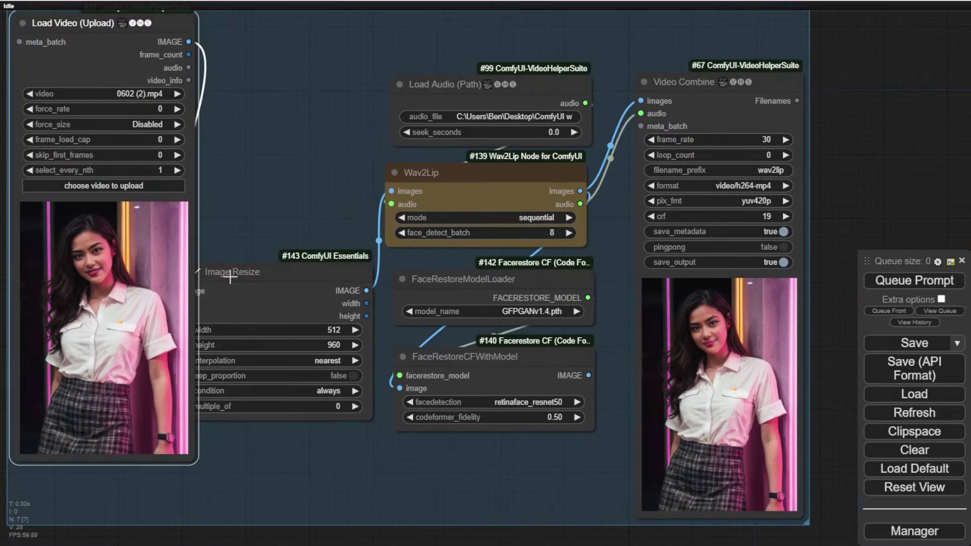
{"action": "left_click_drag", "start_coordinate": [230, 278], "coordinate": [245, 246]}
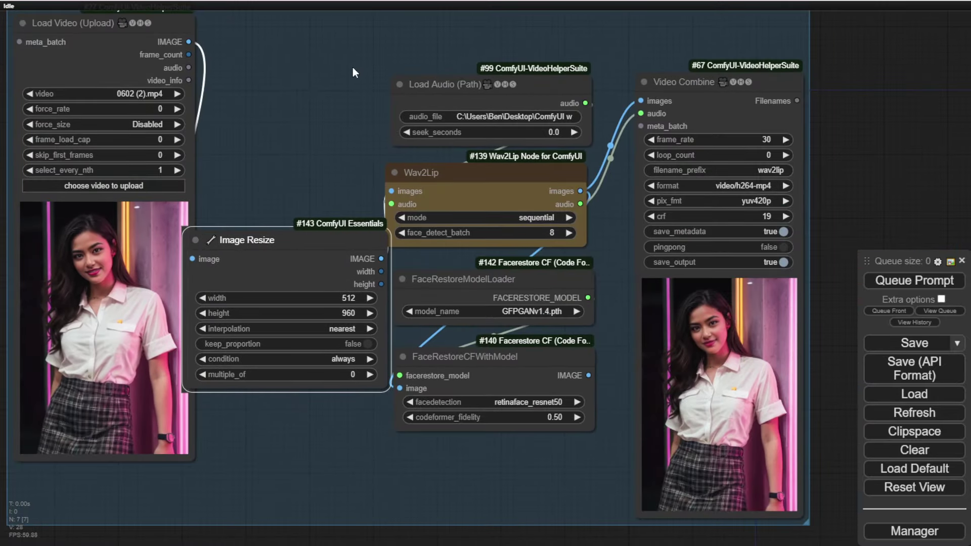
{"action": "mouse_move", "coordinate": [537, 465]}
{"action": "left_mouse_down"}
{"action": "mouse_move", "coordinate": [506, 68]}
{"action": "mouse_move", "coordinate": [533, 61]}
{"action": "left_mouse_up"}
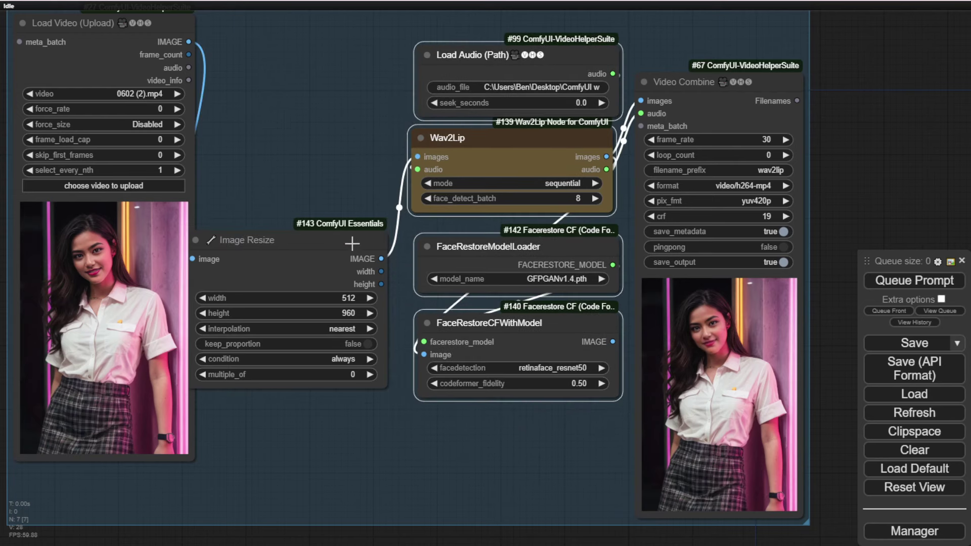
{"action": "left_click_drag", "start_coordinate": [352, 243], "coordinate": [369, 240]}
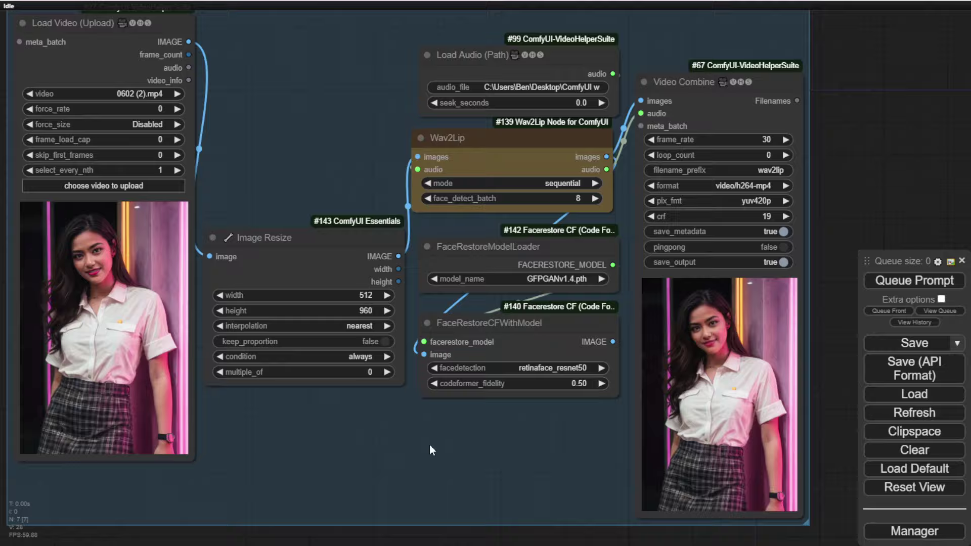
{"action": "scroll", "coordinate": [458, 297], "scroll_direction": "up", "scroll_amount": 2}
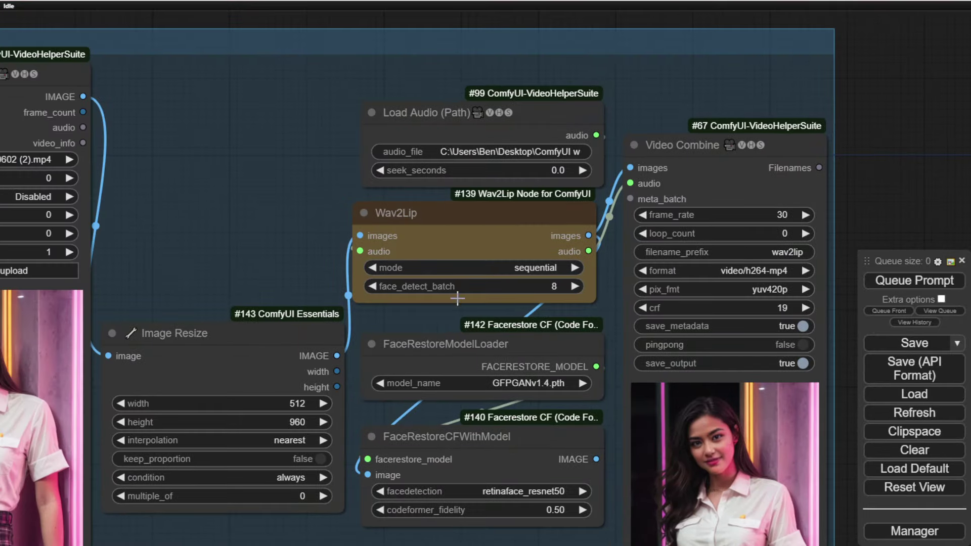
{"action": "scroll", "coordinate": [572, 478], "scroll_direction": "down", "scroll_amount": 1}
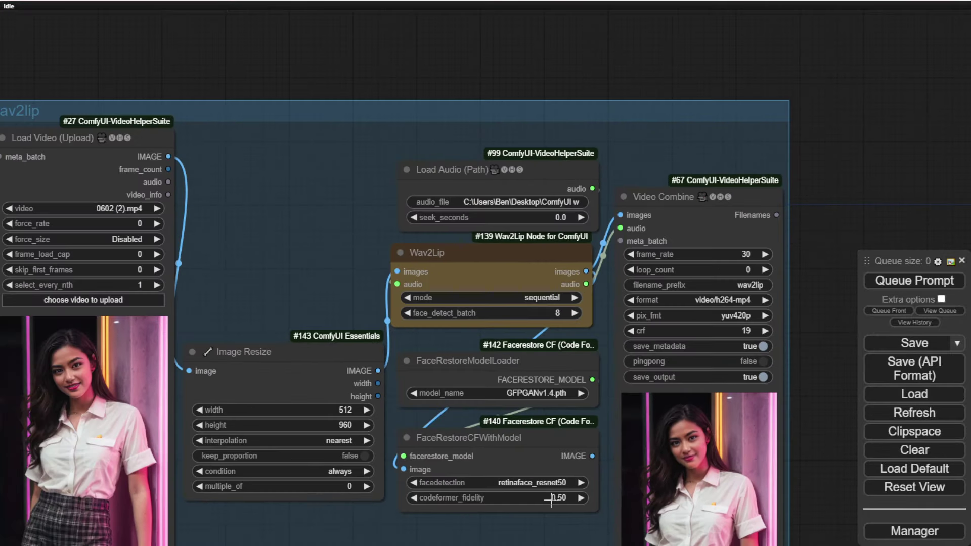
{"action": "scroll", "coordinate": [552, 497], "scroll_direction": "up", "scroll_amount": 2}
{"action": "scroll", "coordinate": [513, 336], "scroll_direction": "up", "scroll_amount": 2}
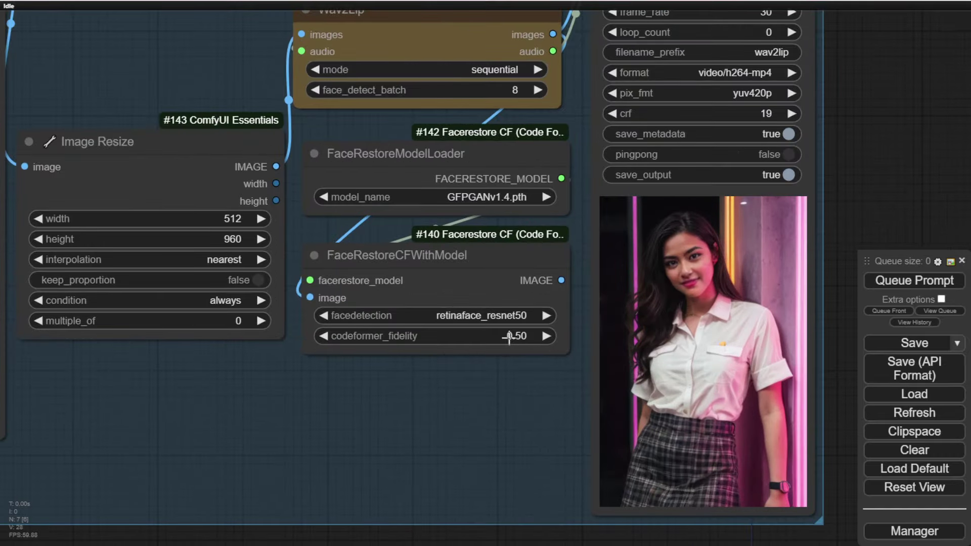
- Set the face restore codeformer_fidelity to 0.70
{"action": "left_click", "coordinate": [509, 336]}
{"action": "key", "text": "BackSpace"}
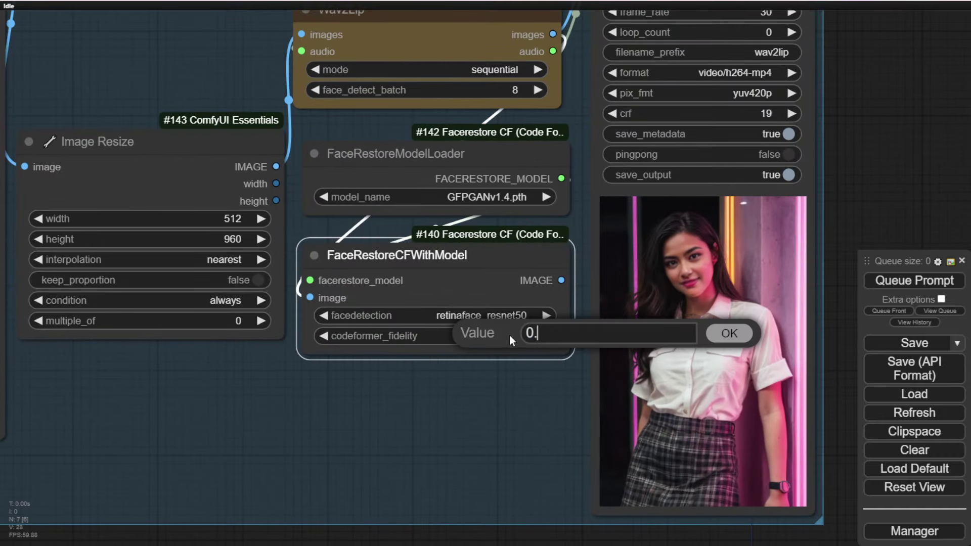
{"action": "type", "text": "7"}
{"action": "key", "text": "Return"}
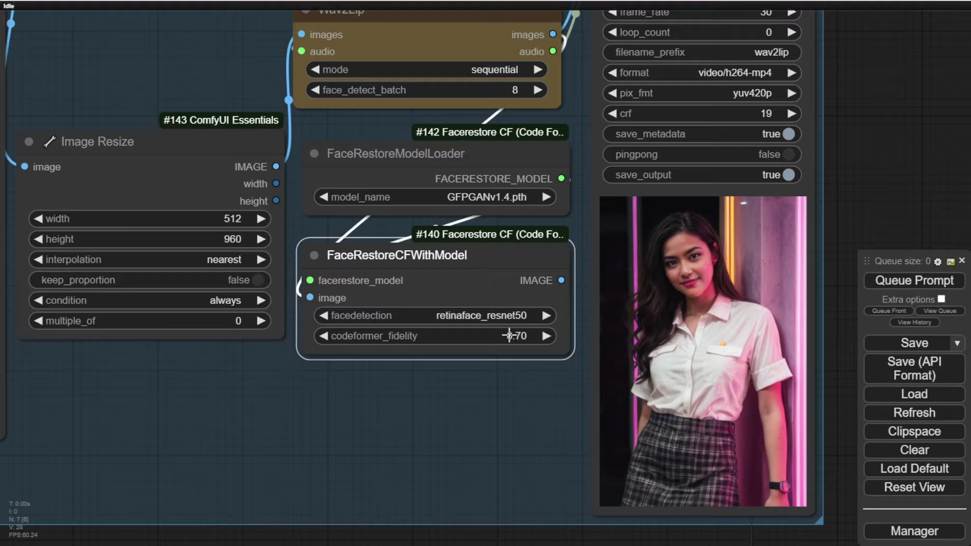
{"action": "scroll", "coordinate": [536, 410], "scroll_direction": "down", "scroll_amount": 1}
{"action": "scroll", "coordinate": [536, 414], "scroll_direction": "down", "scroll_amount": 3}
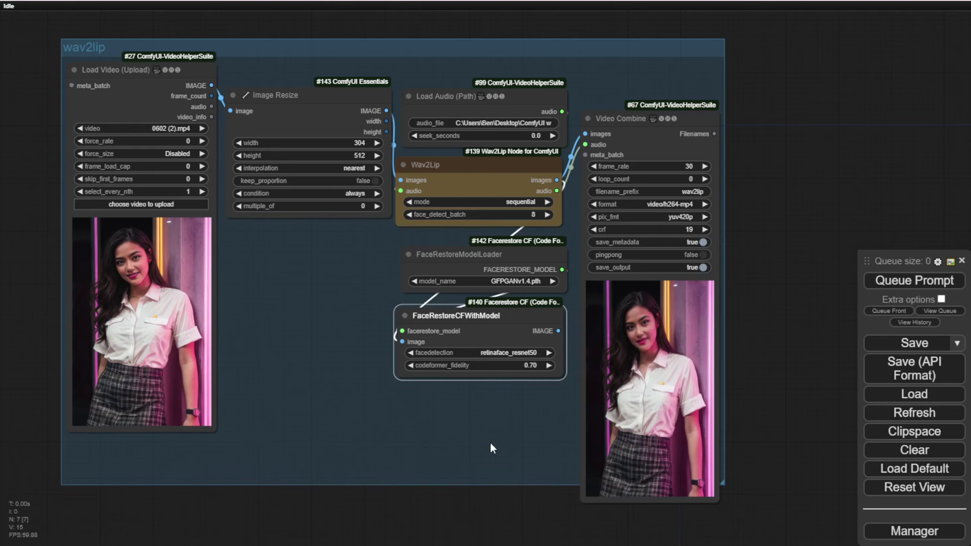
- Insert a CR Upscale Image node, wiring Wav2Lip images through it into Video Combine
{"action": "left_click_drag", "start_coordinate": [491, 442], "coordinate": [384, 432]}
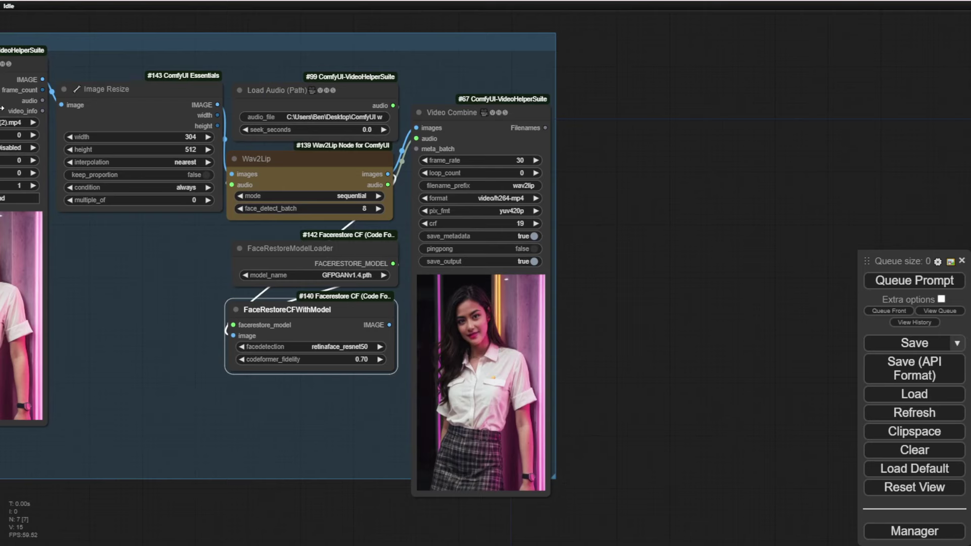
{"action": "scroll", "coordinate": [570, 328], "scroll_direction": "down", "scroll_amount": 2}
{"action": "left_click_drag", "start_coordinate": [652, 159], "coordinate": [480, 213]}
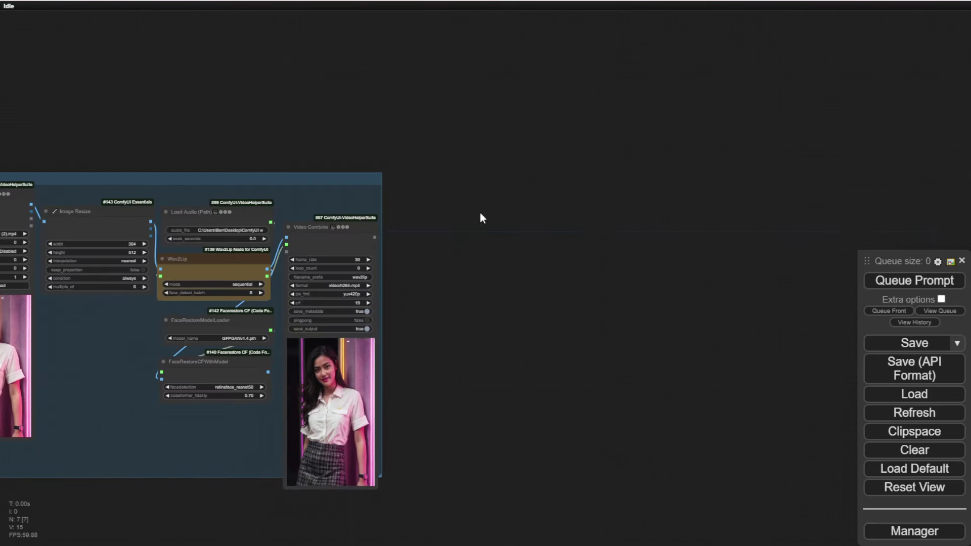
{"action": "double_click", "coordinate": [480, 212]}
{"action": "type", "text": "CR UPS"}
{"action": "key", "text": "Return"}
{"action": "scroll", "coordinate": [490, 212], "scroll_direction": "up", "scroll_amount": 2}
{"action": "left_click_drag", "start_coordinate": [227, 231], "coordinate": [641, 307]}
{"action": "left_click_drag", "start_coordinate": [455, 169], "coordinate": [357, 318]}
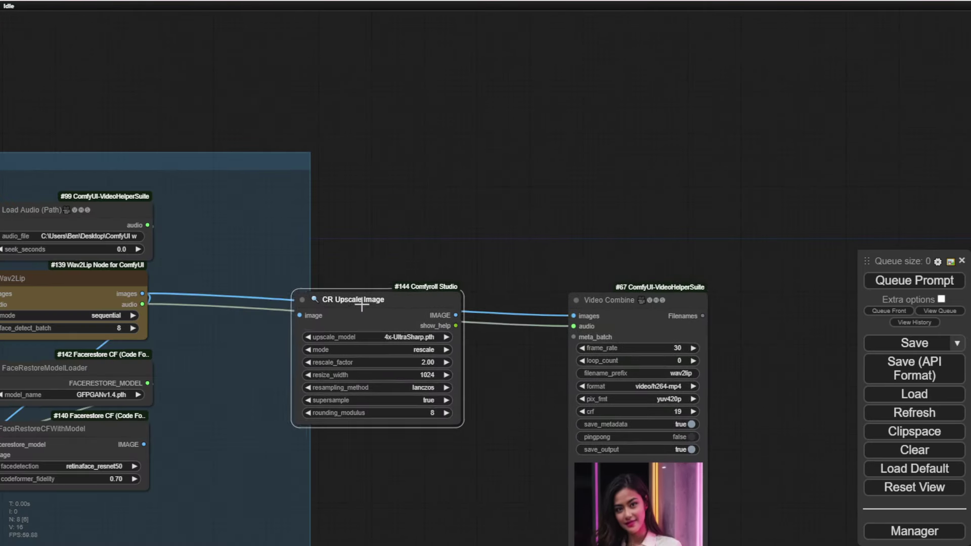
{"action": "left_click_drag", "start_coordinate": [574, 316], "coordinate": [289, 335]}
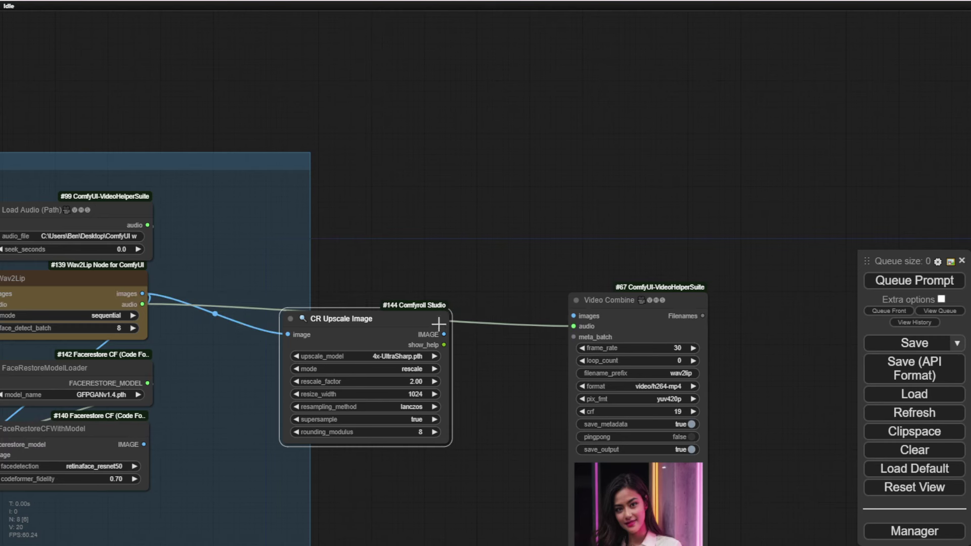
{"action": "left_click_drag", "start_coordinate": [444, 335], "coordinate": [574, 315]}
- Set its upscale model to 4x_IllustrationJaNai_V1_DAT2_190k.pth and tidy the node layout
{"action": "mouse_move", "coordinate": [384, 317]}
{"action": "left_mouse_down"}
{"action": "mouse_move", "coordinate": [425, 206]}
{"action": "mouse_move", "coordinate": [409, 176]}
{"action": "left_mouse_up"}
{"action": "left_click", "coordinate": [416, 216]}
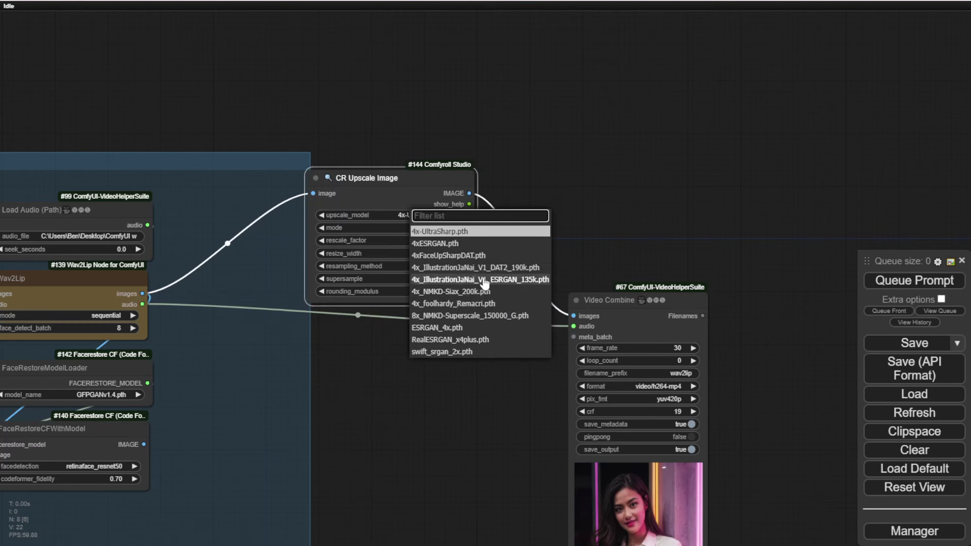
{"action": "left_click", "coordinate": [478, 267]}
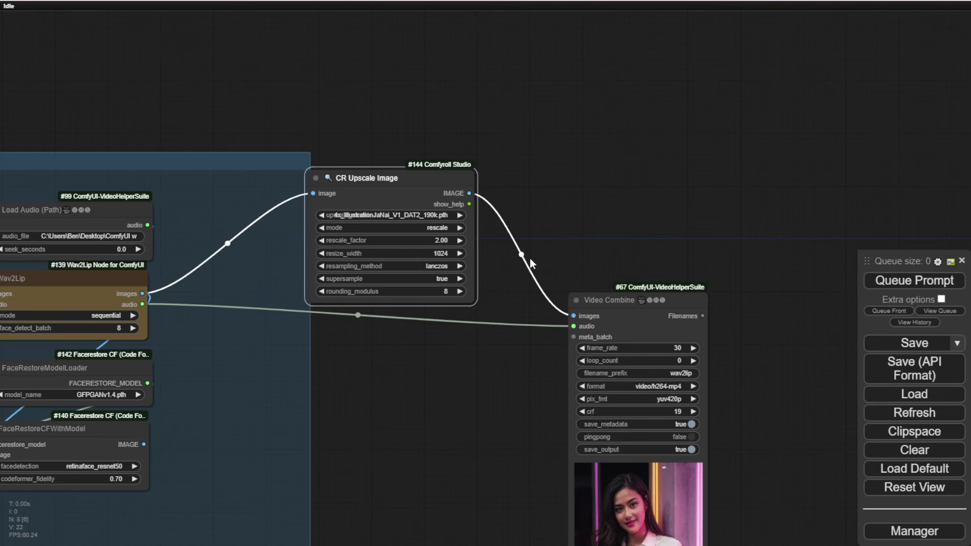
{"action": "scroll", "coordinate": [453, 409], "scroll_direction": "down", "scroll_amount": 3}
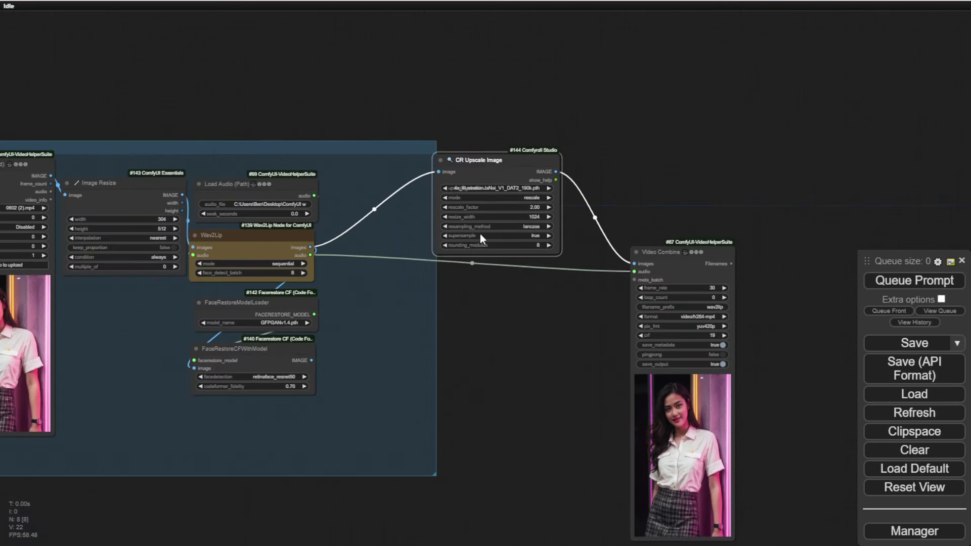
{"action": "left_click_drag", "start_coordinate": [478, 160], "coordinate": [402, 161]}
{"action": "left_click_drag", "start_coordinate": [668, 260], "coordinate": [409, 266]}
{"action": "scroll", "coordinate": [450, 289], "scroll_direction": "up", "scroll_amount": 3}
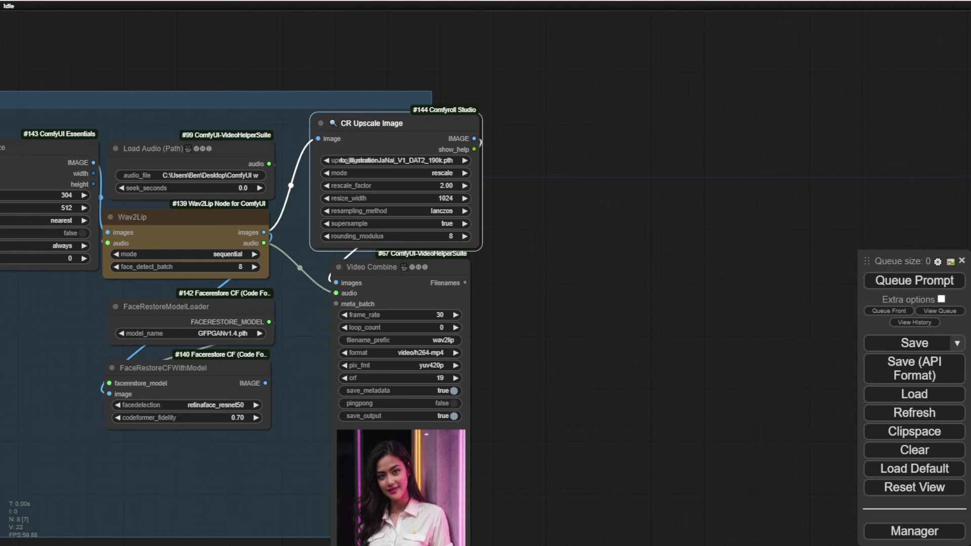
{"action": "scroll", "coordinate": [236, 327], "scroll_direction": "down", "scroll_amount": 2}
{"action": "scroll", "coordinate": [232, 296], "scroll_direction": "down", "scroll_amount": 2}
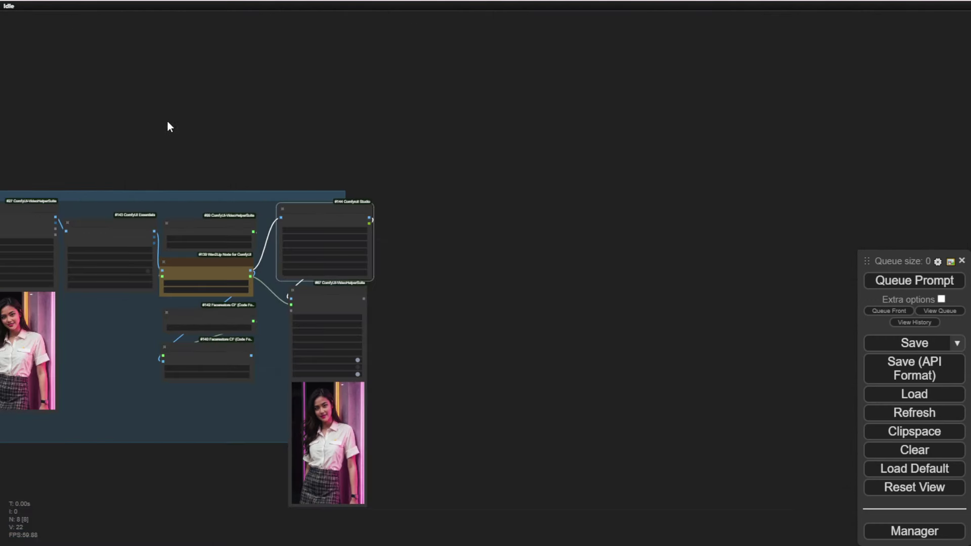
{"action": "mouse_move", "coordinate": [167, 122]}
{"action": "left_mouse_down"}
{"action": "mouse_move", "coordinate": [284, 56]}
{"action": "mouse_move", "coordinate": [279, 44]}
{"action": "left_mouse_up"}
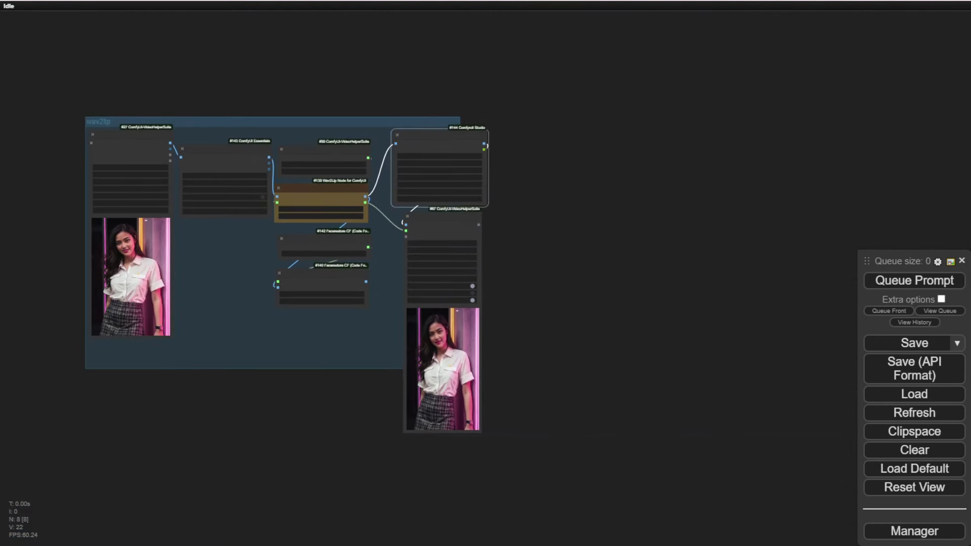